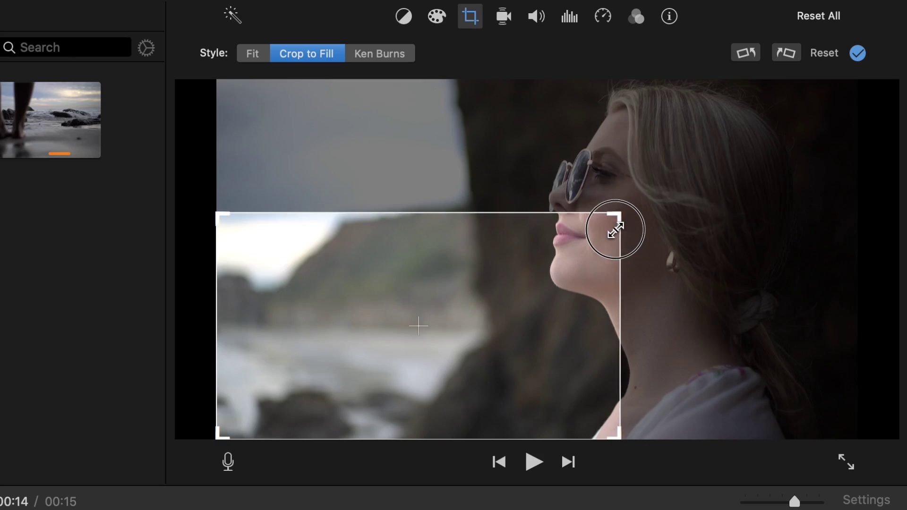
Crop the cave clip to a close-up of the woman's face, then play the project.
{"action": "left_click_drag", "start_coordinate": [614, 231], "coordinate": [639, 229]}
{"action": "left_click", "coordinate": [858, 54]}
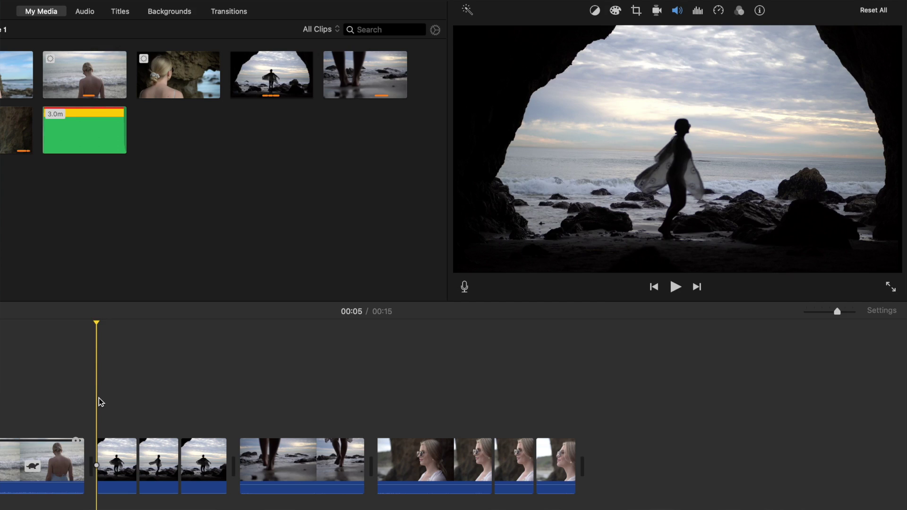
{"action": "key", "text": "space"}
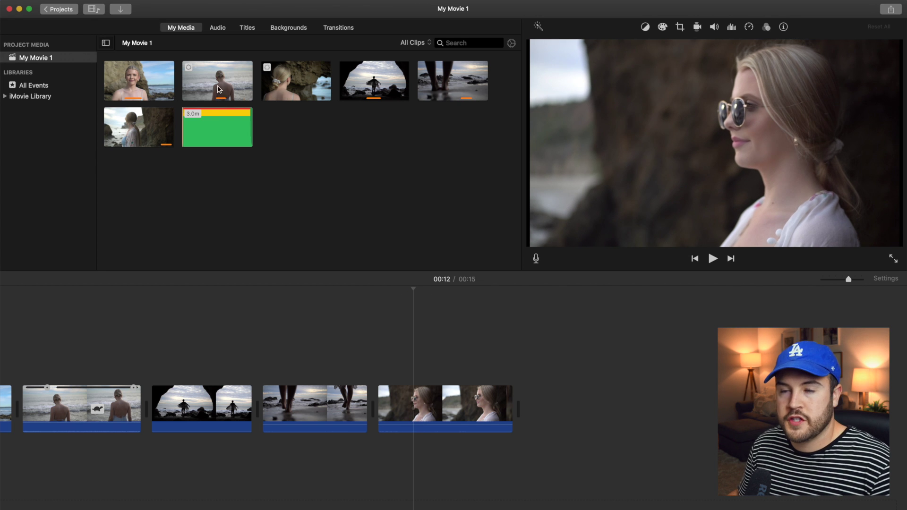
{"action": "left_click", "coordinate": [468, 407]}
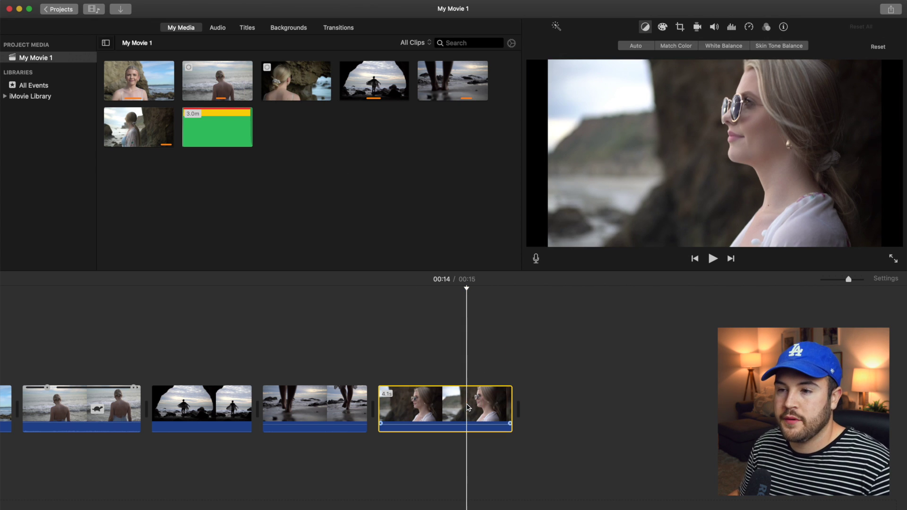
{"action": "left_click", "coordinate": [412, 392]}
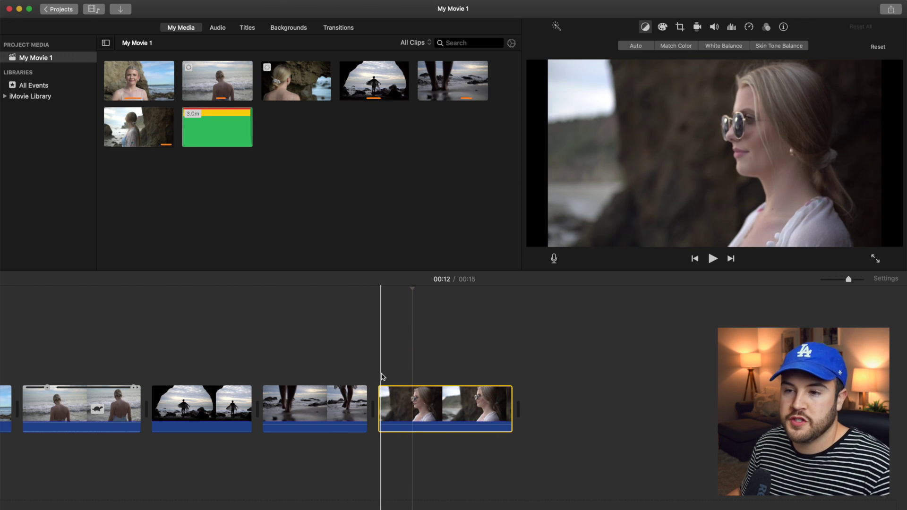
{"action": "left_click", "coordinate": [381, 377]}
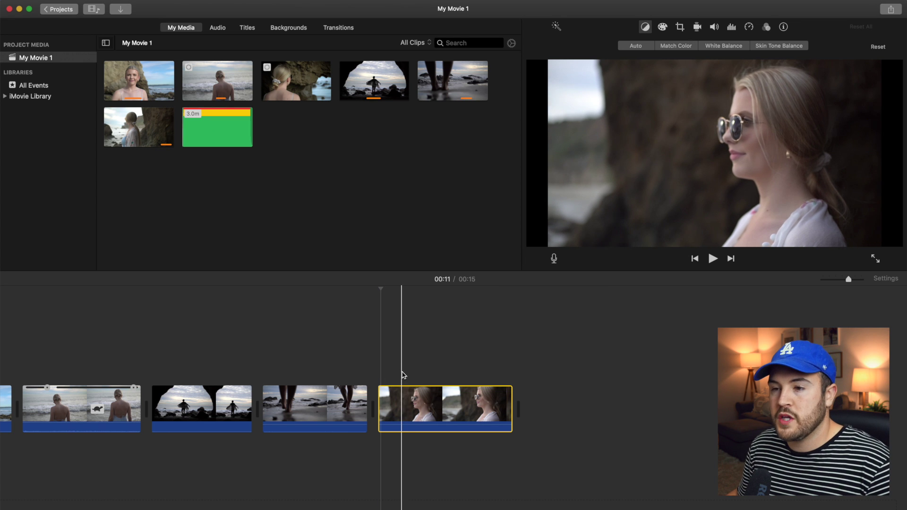
{"action": "left_click", "coordinate": [401, 378]}
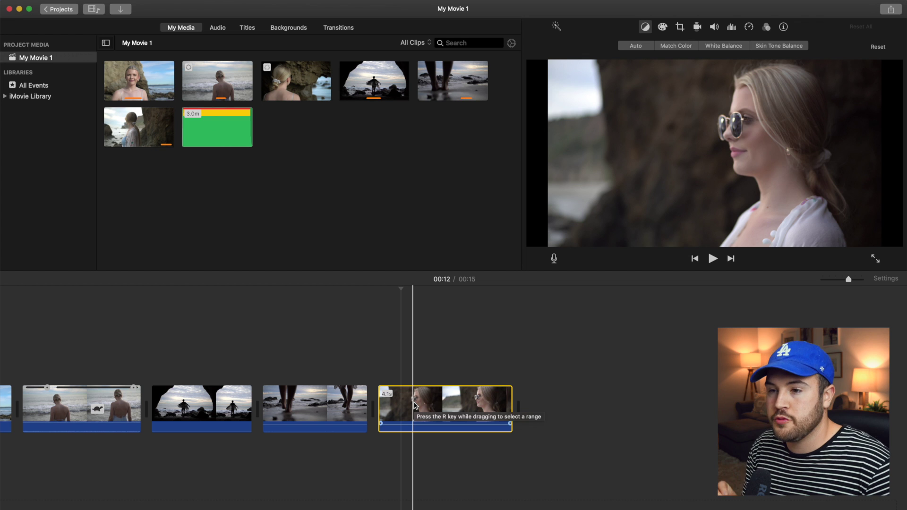
{"action": "left_click", "coordinate": [377, 352]}
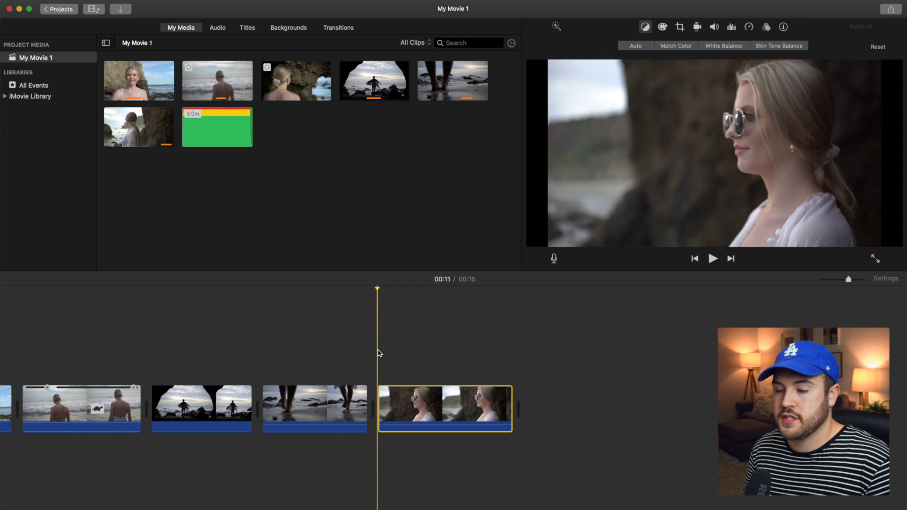
{"action": "key", "text": "space"}
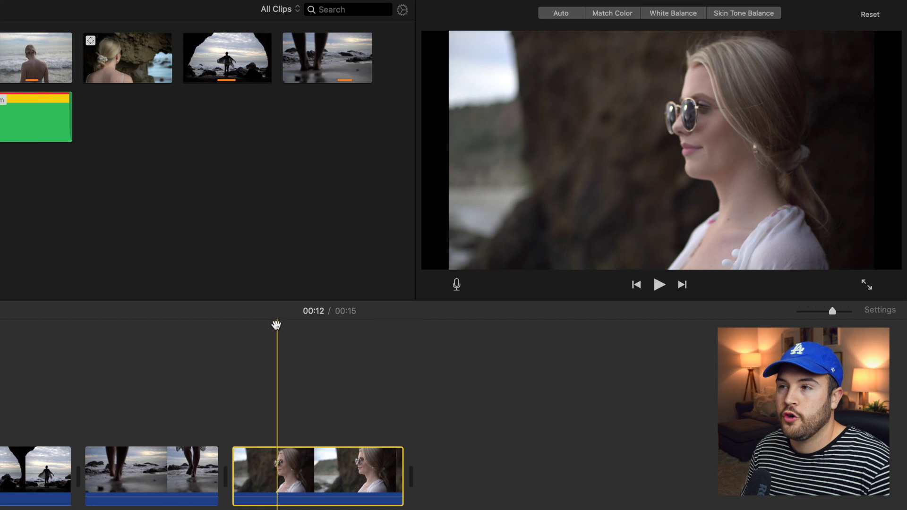
{"action": "left_click_drag", "start_coordinate": [277, 324], "coordinate": [354, 340]}
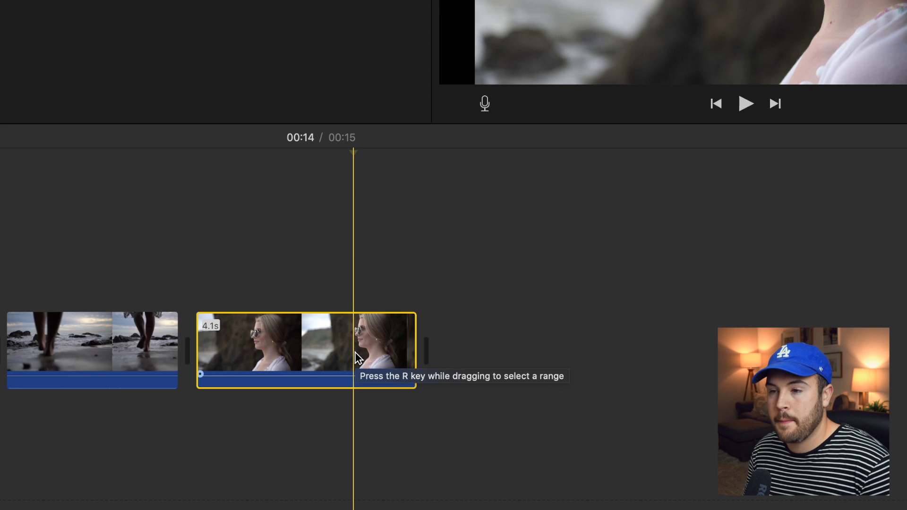
Split the woman-by-the-cave clip at the playhead, redoing the undone Cmd+B split via Split Clip.
{"action": "key", "text": "super+b"}
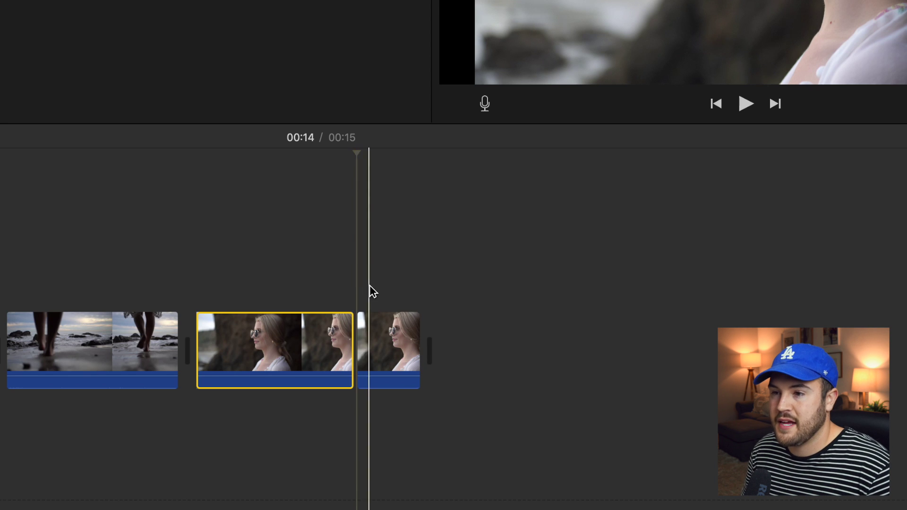
{"action": "left_click", "coordinate": [374, 325]}
{"action": "left_click", "coordinate": [332, 294]}
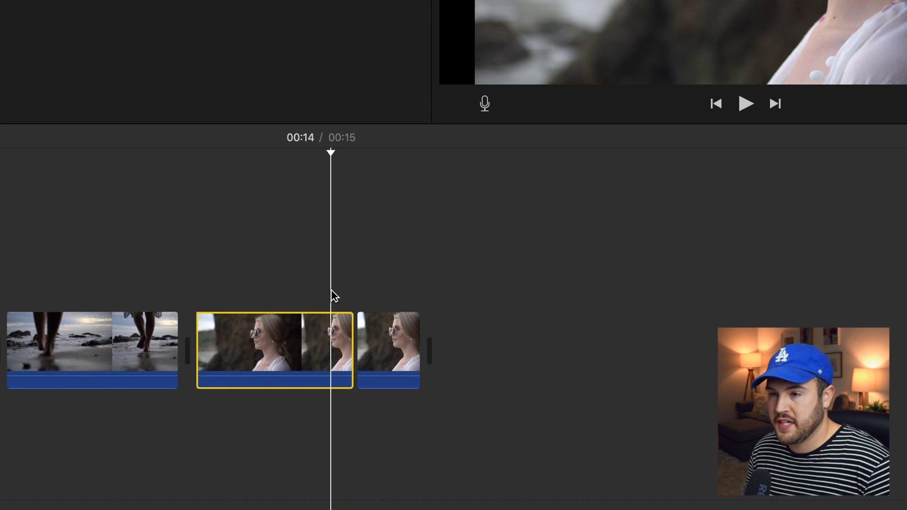
{"action": "key", "text": "super+z"}
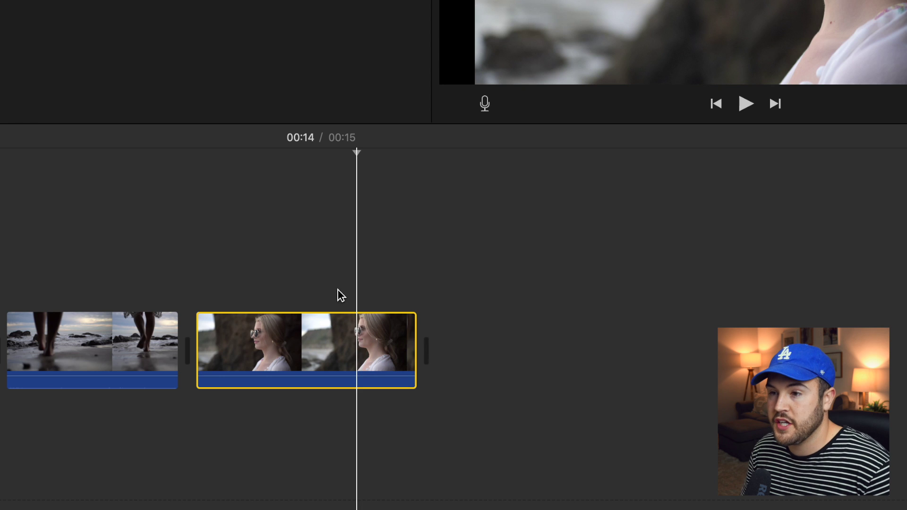
{"action": "right_click", "coordinate": [356, 361]}
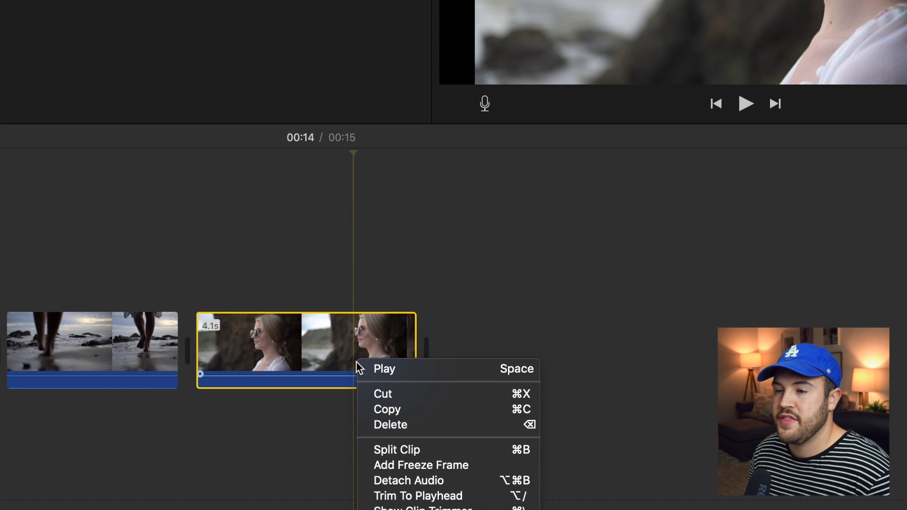
{"action": "left_click", "coordinate": [411, 449]}
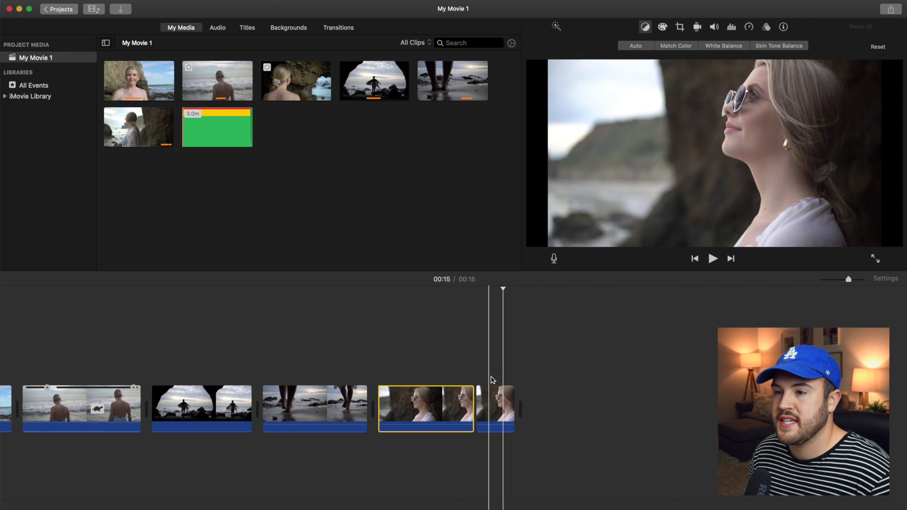
Preview from slightly earlier, then split the short end piece again at the playhead.
{"action": "left_click_drag", "start_coordinate": [504, 293], "coordinate": [496, 295]}
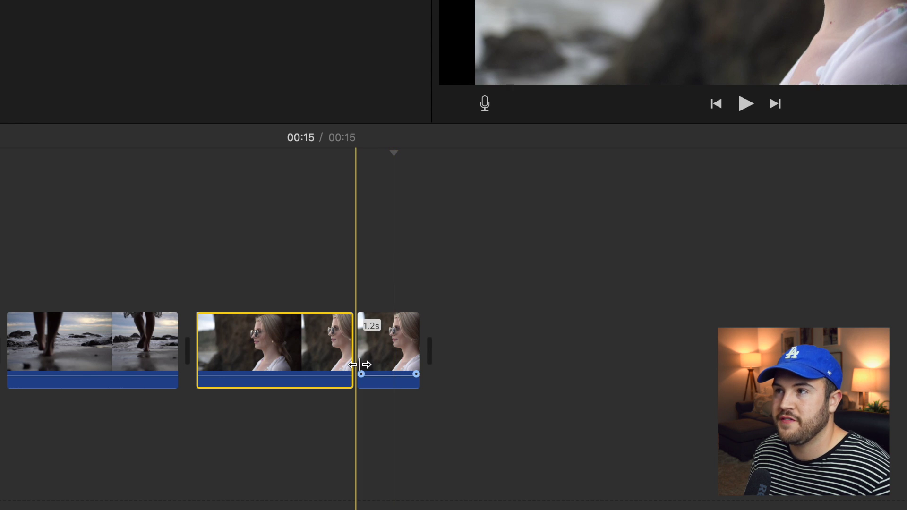
{"action": "key", "text": "space"}
{"action": "left_click", "coordinate": [404, 358]}
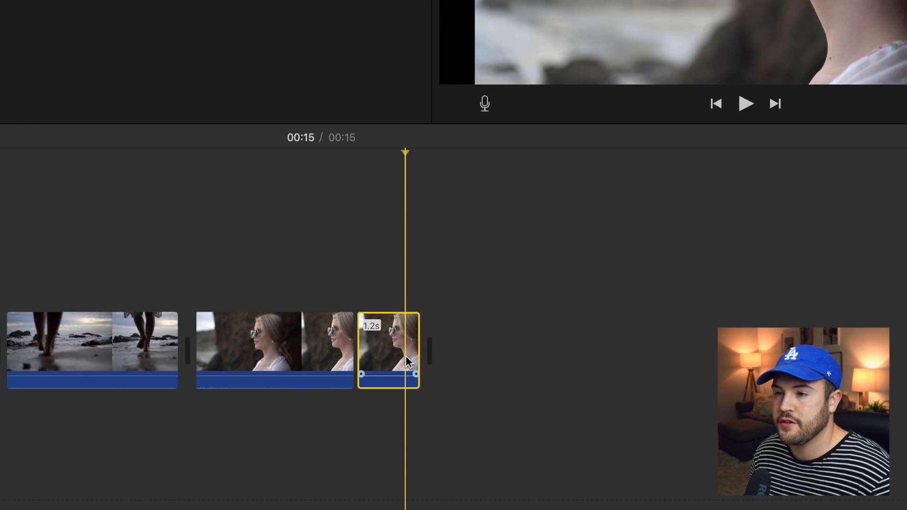
{"action": "right_click", "coordinate": [406, 356]}
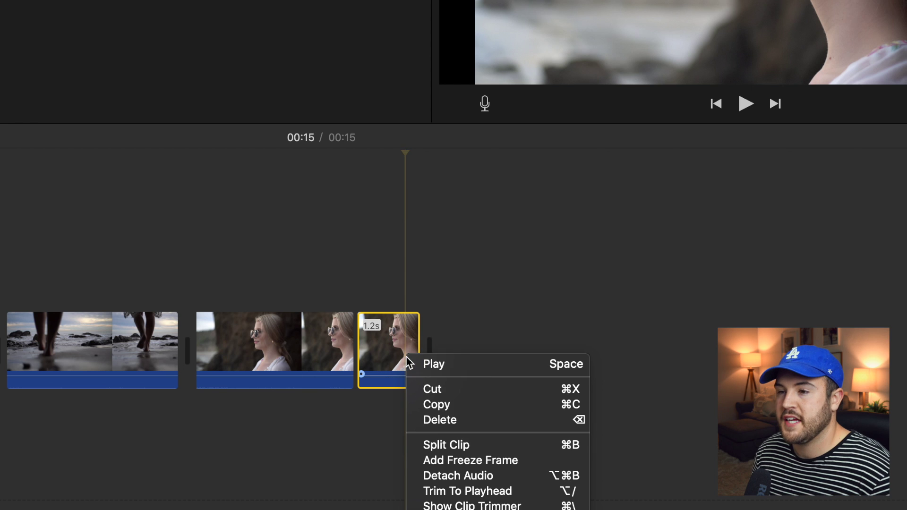
{"action": "left_click", "coordinate": [444, 444]}
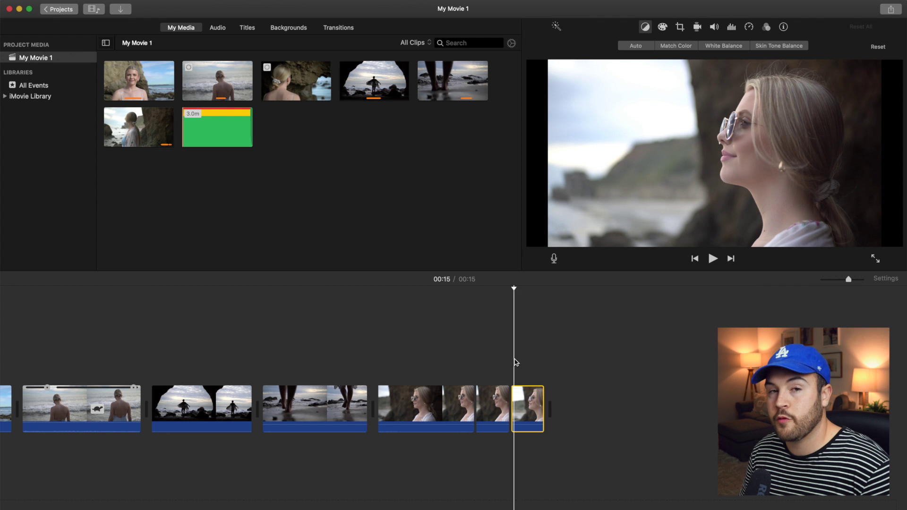
Select the short 0.9s piece and set its cropping style to Crop to Fill.
{"action": "left_click", "coordinate": [520, 363]}
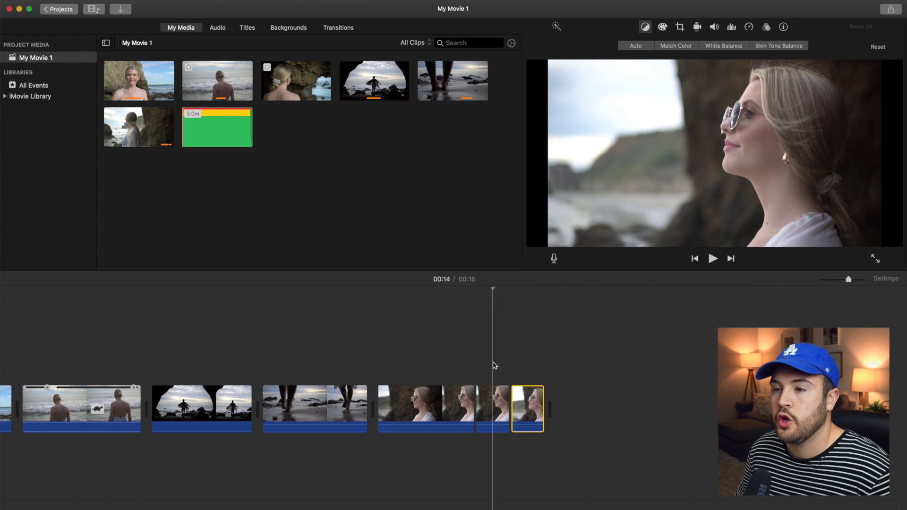
{"action": "left_click", "coordinate": [494, 401]}
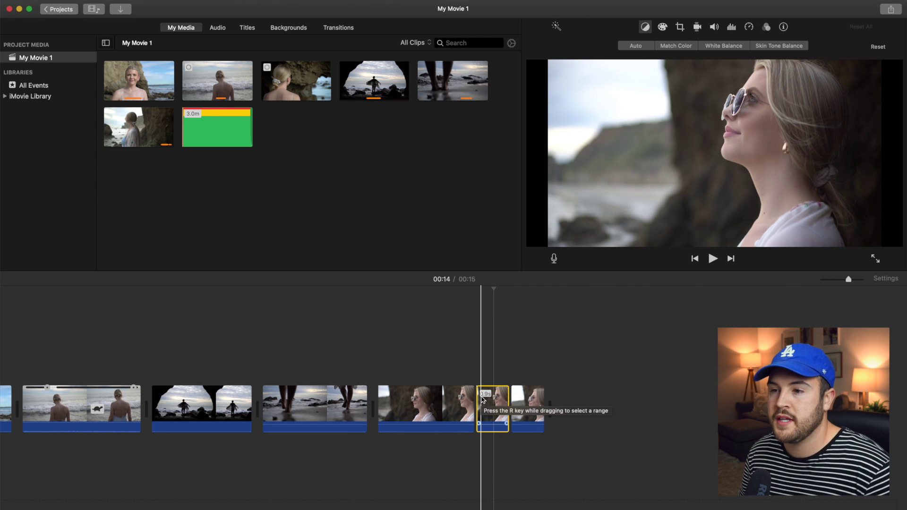
{"action": "left_click", "coordinate": [475, 373]}
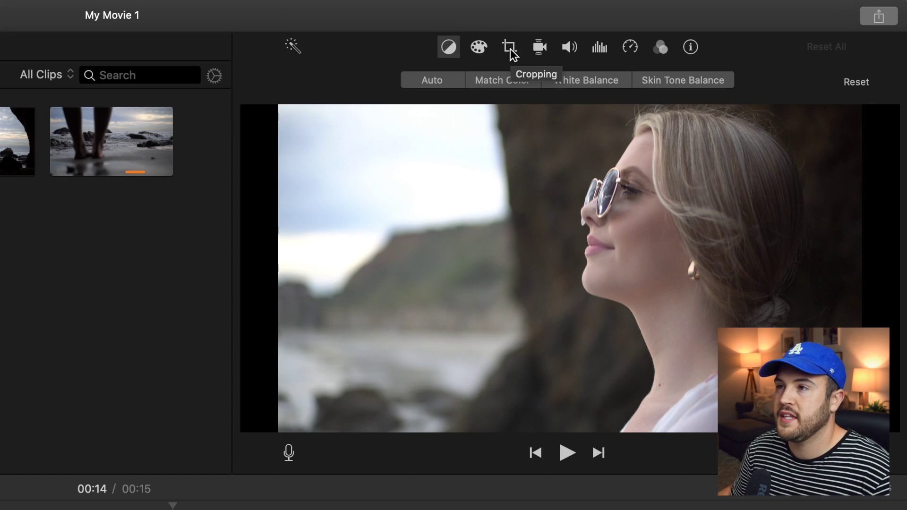
{"action": "left_click", "coordinate": [509, 47]}
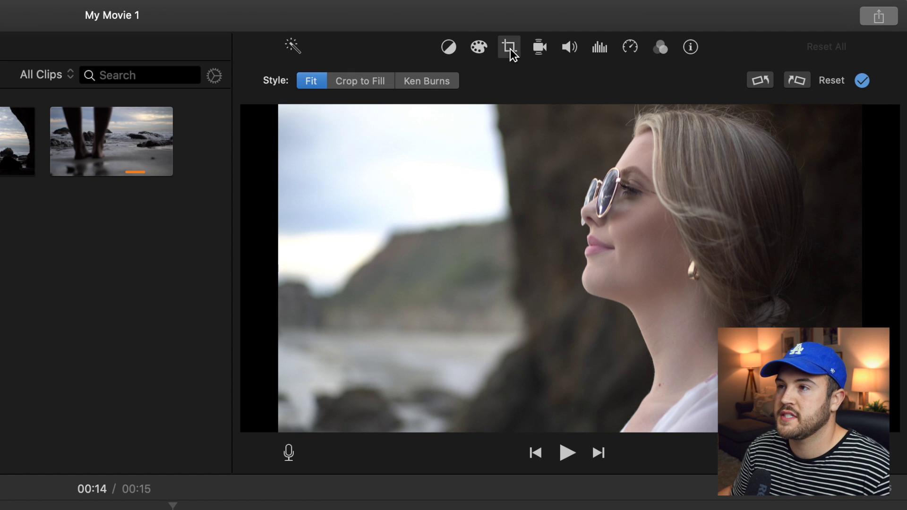
{"action": "left_click", "coordinate": [372, 86]}
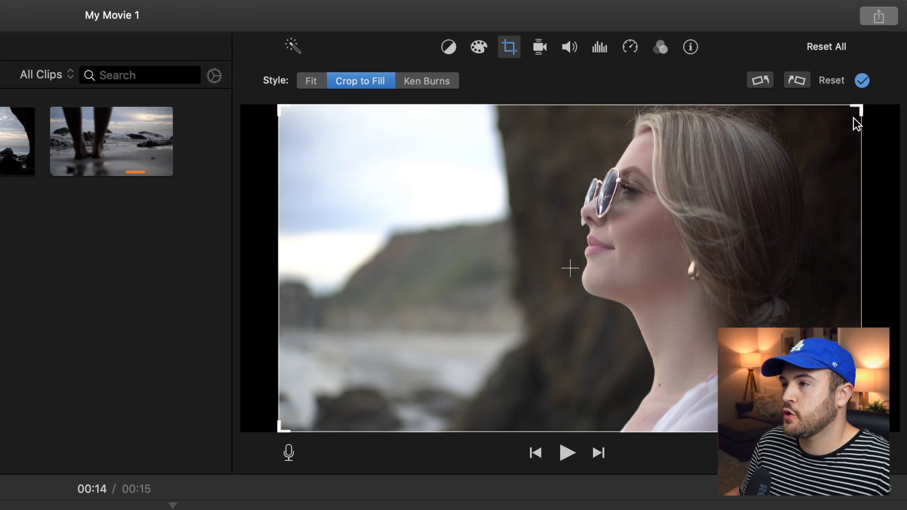
Resize and position the crop frame tightly around the woman's face and apply it.
{"action": "left_click_drag", "start_coordinate": [857, 108], "coordinate": [638, 244]}
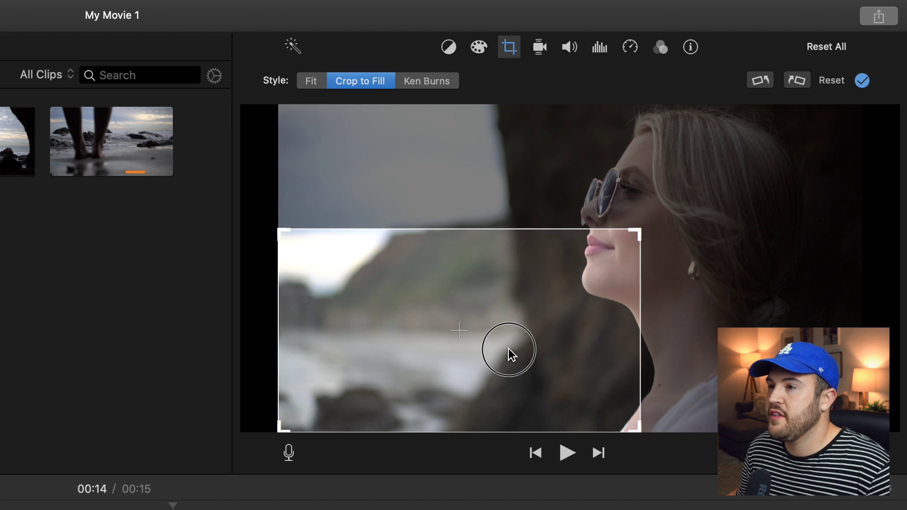
{"action": "left_click_drag", "start_coordinate": [510, 354], "coordinate": [663, 241]}
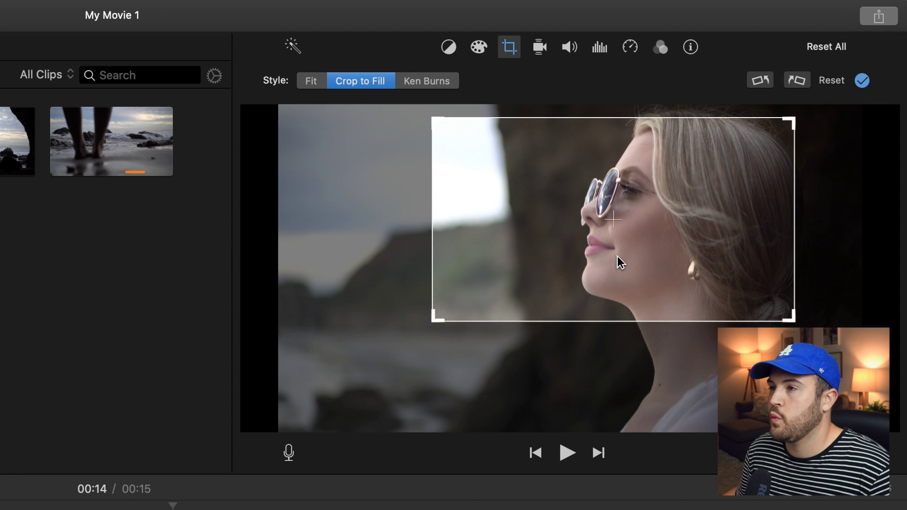
{"action": "left_click_drag", "start_coordinate": [619, 259], "coordinate": [611, 255]}
{"action": "left_click_drag", "start_coordinate": [784, 326], "coordinate": [741, 306]}
{"action": "left_click_drag", "start_coordinate": [664, 270], "coordinate": [711, 283]}
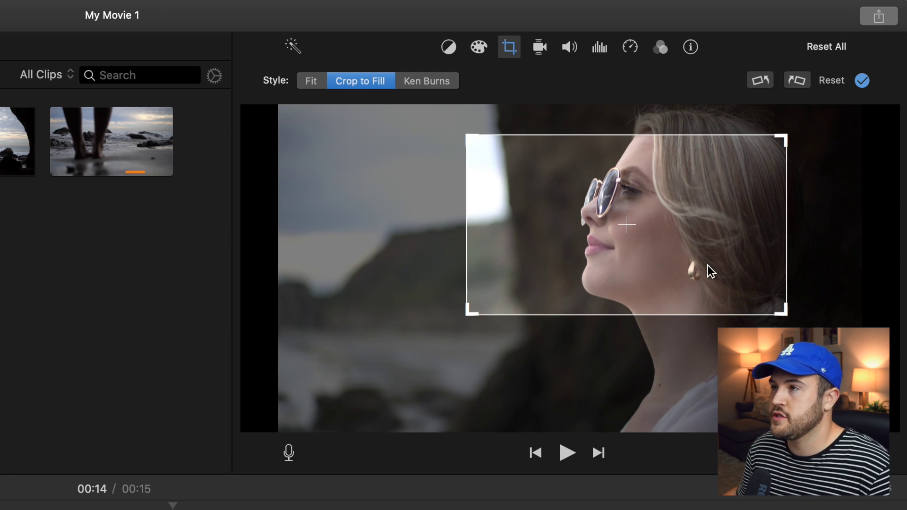
{"action": "left_click", "coordinate": [862, 81]}
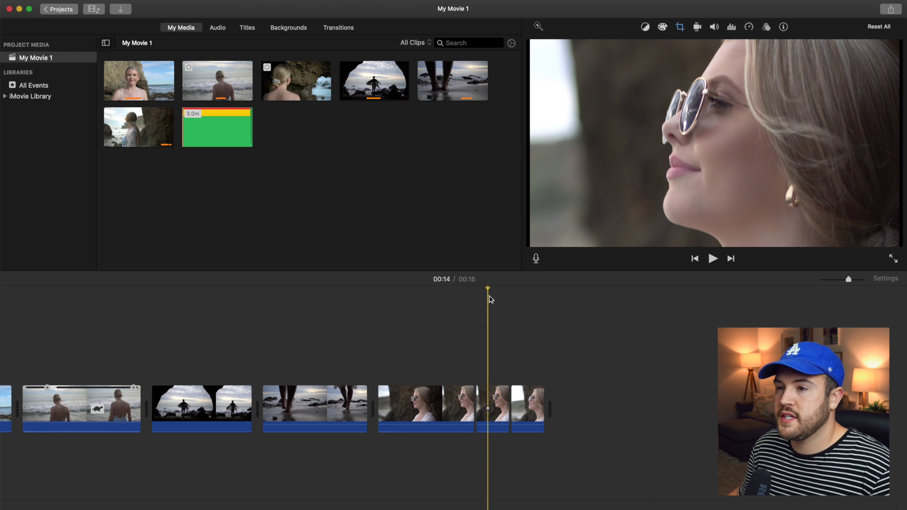
Split the cropped close-up clip at 00:15 and select the new 0.5s piece.
{"action": "left_click_drag", "start_coordinate": [487, 290], "coordinate": [495, 356]}
{"action": "left_click", "coordinate": [496, 407]}
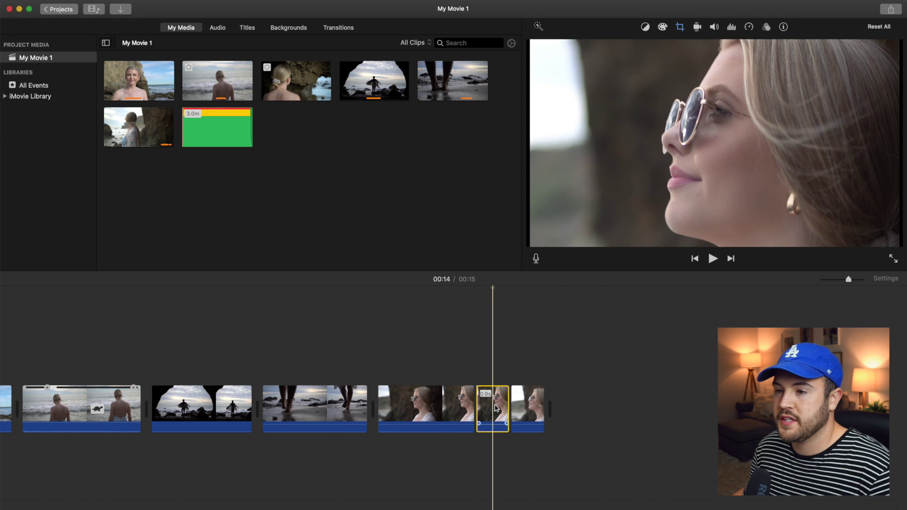
{"action": "key", "text": "super+b"}
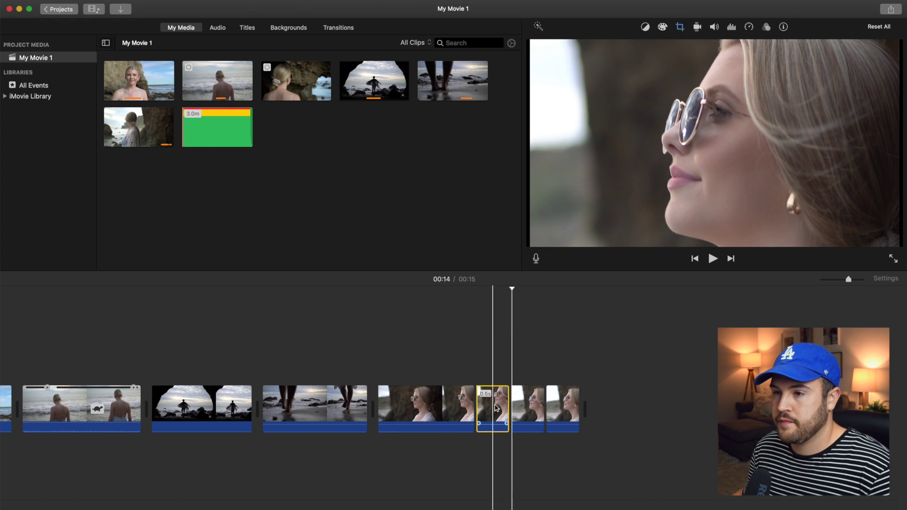
{"action": "left_click", "coordinate": [522, 403]}
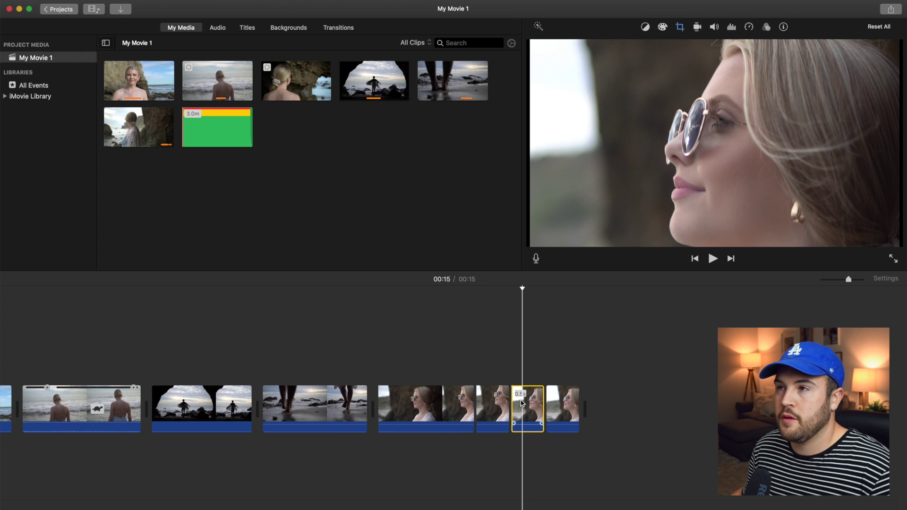
Reset the 0.5s piece's crop to full frame and delete it from the timeline.
{"action": "left_click", "coordinate": [679, 28]}
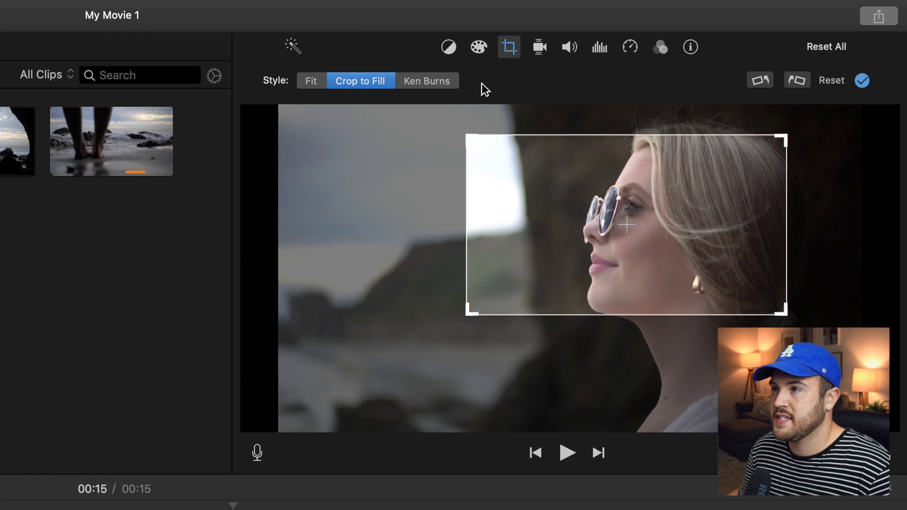
{"action": "left_click", "coordinate": [829, 81]}
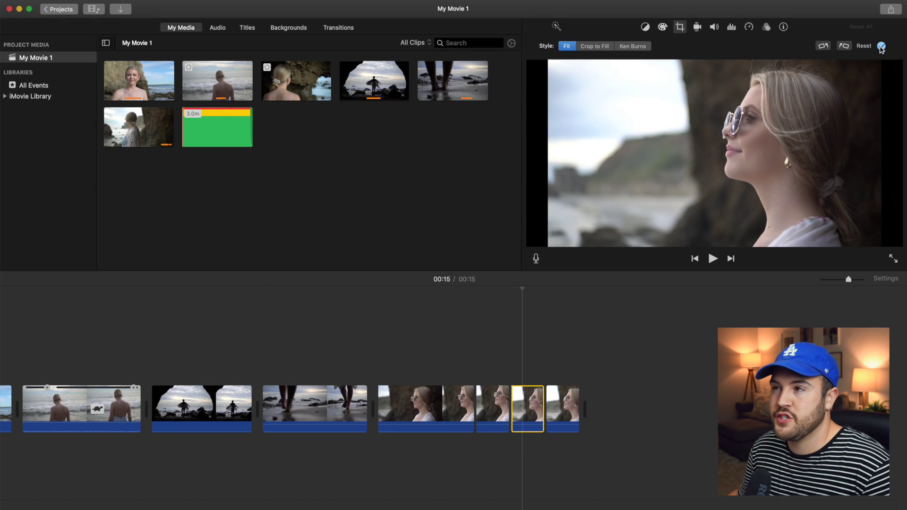
{"action": "left_click", "coordinate": [862, 80]}
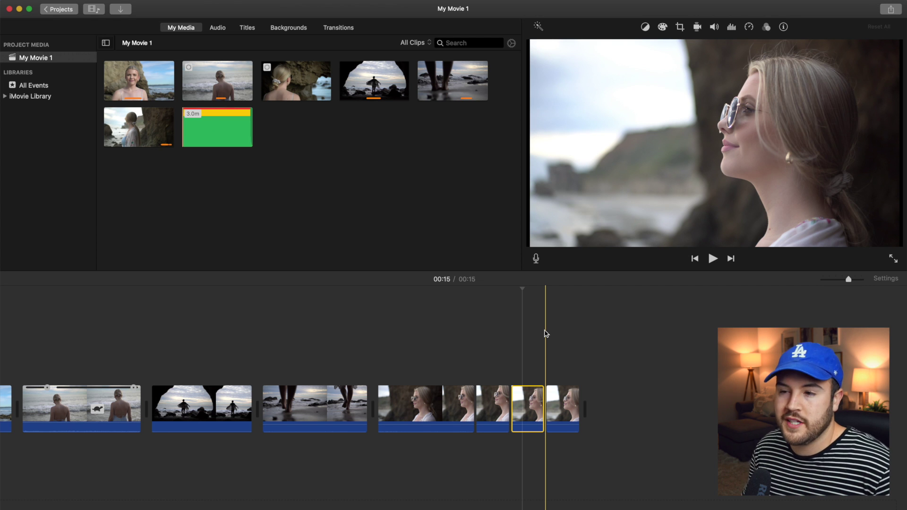
{"action": "key", "text": "Delete"}
{"action": "left_click", "coordinate": [401, 350]}
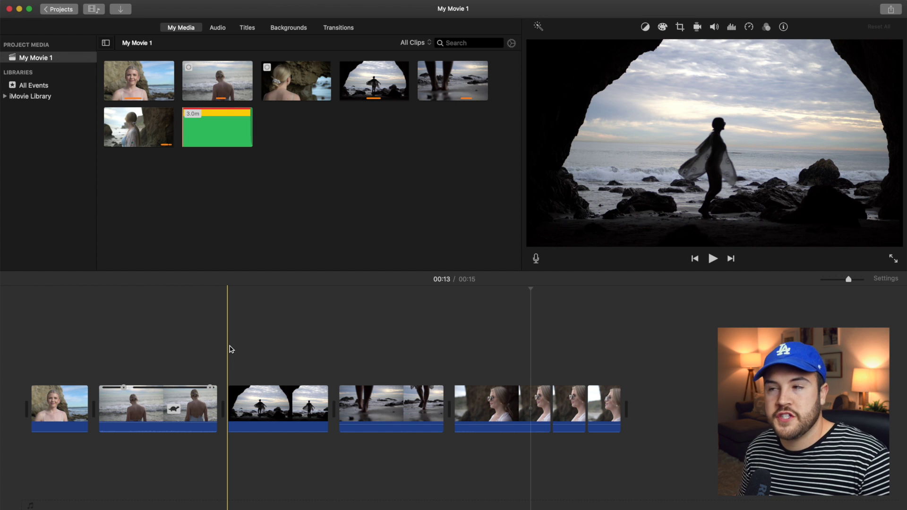
Scrub and play through the cave silhouette clip to place the playhead near 00:06.
{"action": "left_click", "coordinate": [231, 349]}
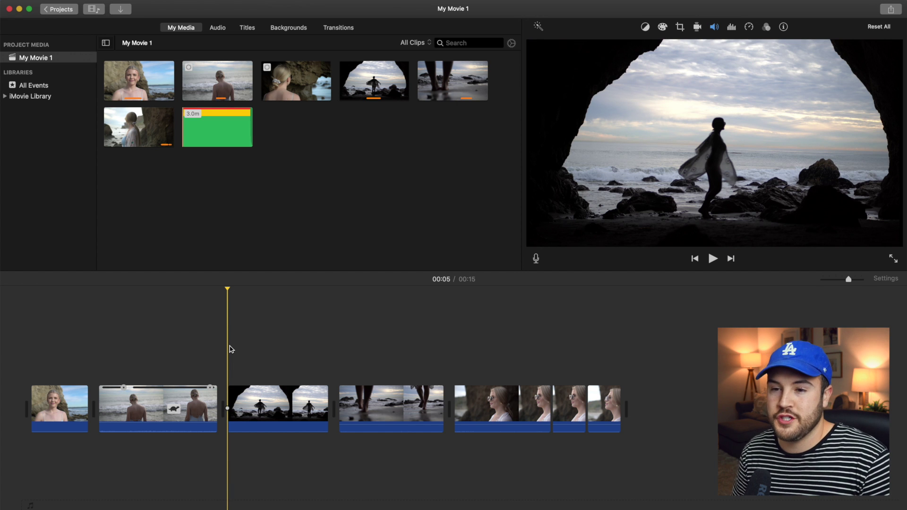
{"action": "key", "text": "space"}
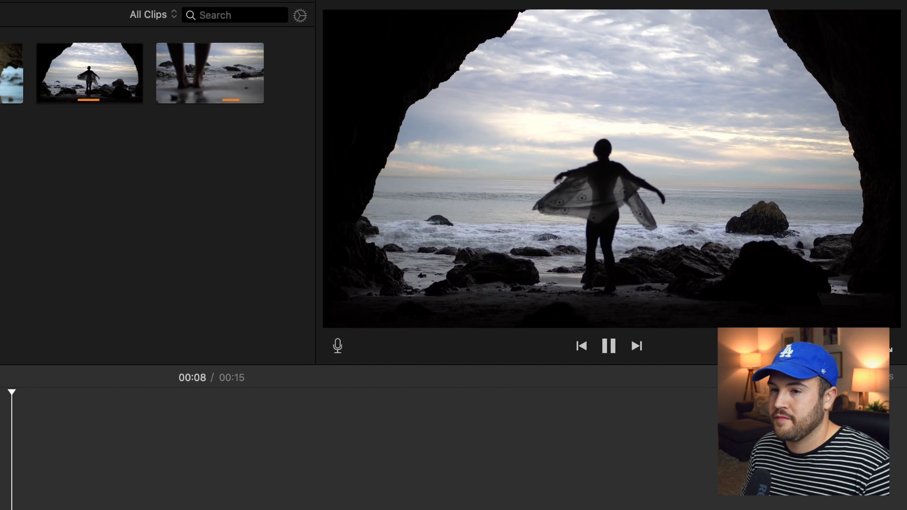
{"action": "key", "text": "space"}
{"action": "left_click", "coordinate": [231, 349]}
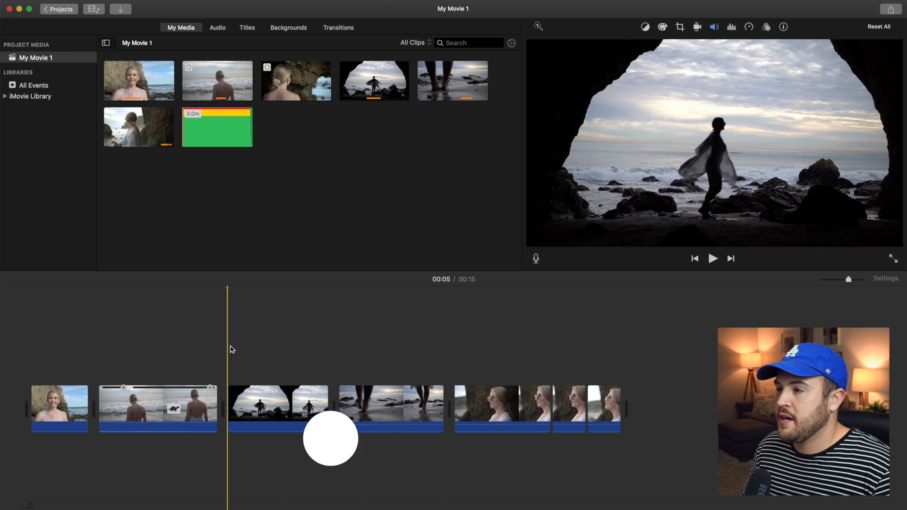
{"action": "left_click", "coordinate": [231, 349]}
{"action": "left_click_drag", "start_coordinate": [233, 289], "coordinate": [230, 307]}
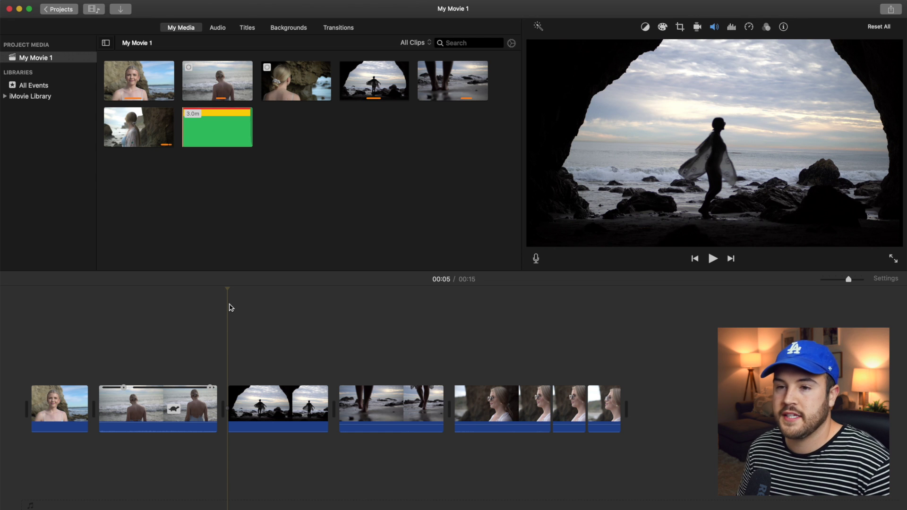
{"action": "left_click_drag", "start_coordinate": [228, 290], "coordinate": [258, 293]}
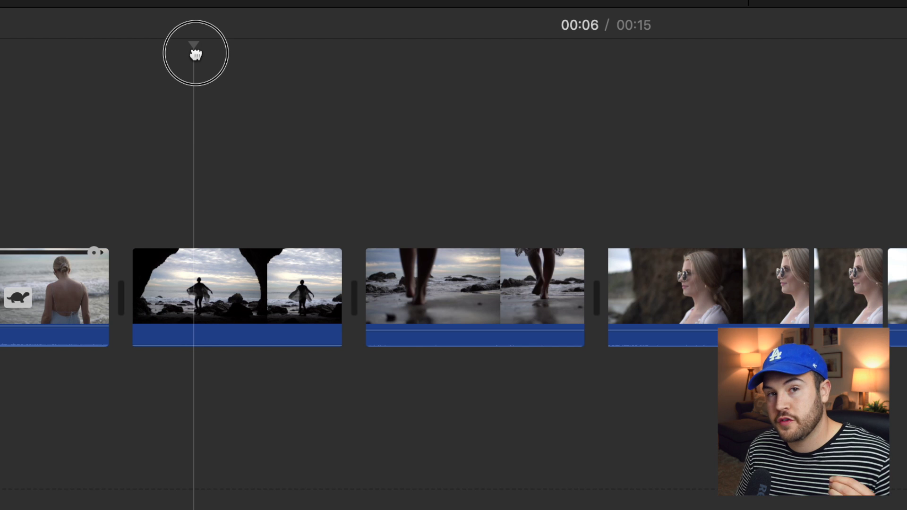
{"action": "left_click_drag", "start_coordinate": [195, 54], "coordinate": [196, 54]}
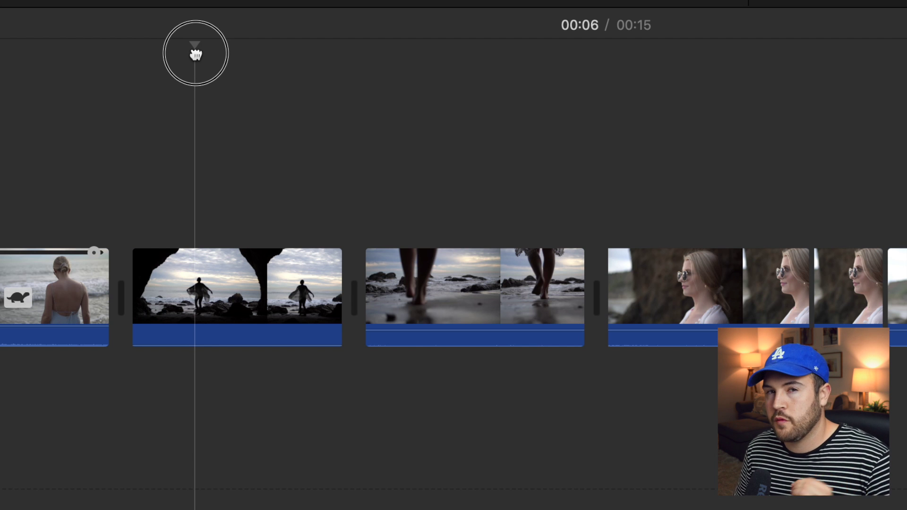
{"action": "left_click_drag", "start_coordinate": [195, 54], "coordinate": [118, 67]}
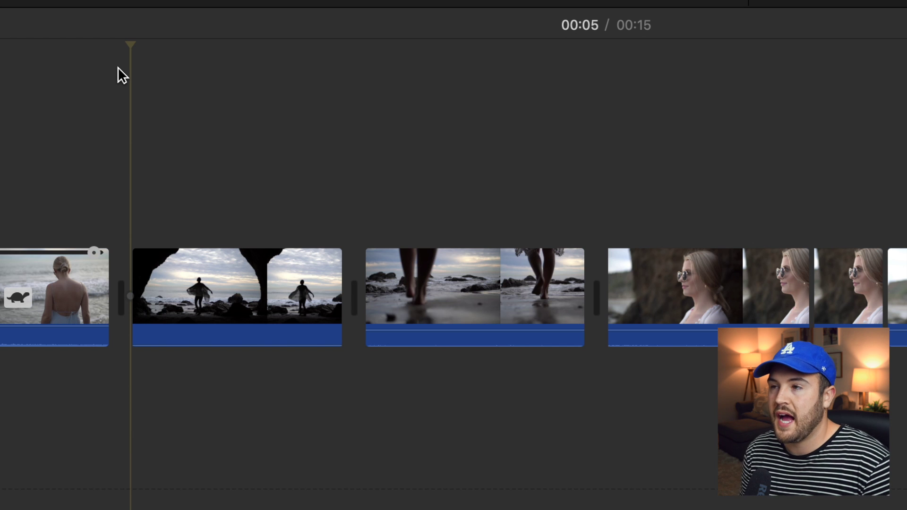
{"action": "key", "text": "space"}
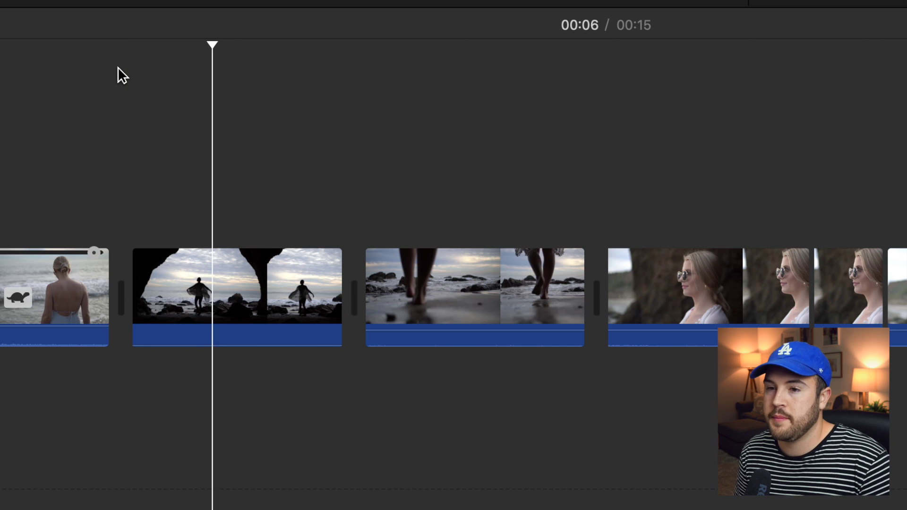
{"action": "key", "text": "space"}
{"action": "left_click_drag", "start_coordinate": [244, 48], "coordinate": [200, 55]}
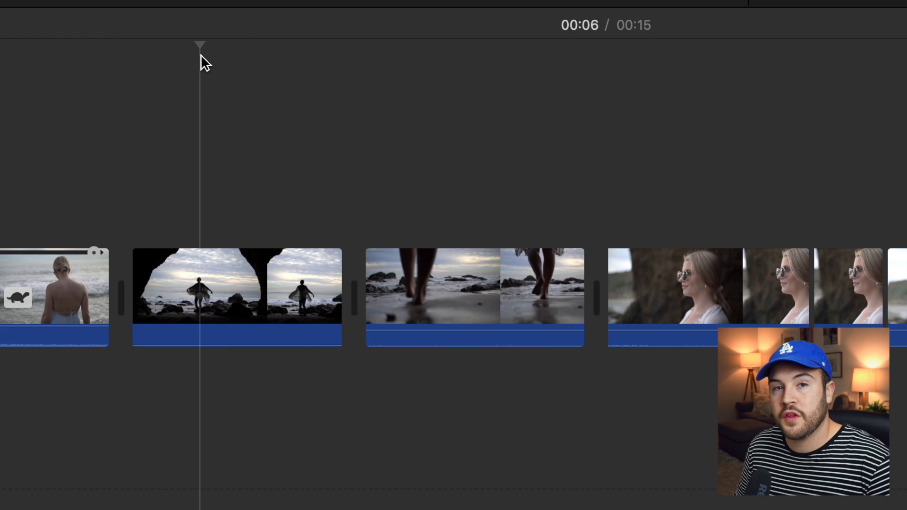
Split the 3.0s cave clip at the playhead with Split Clip and select the right-hand part.
{"action": "left_click", "coordinate": [198, 263]}
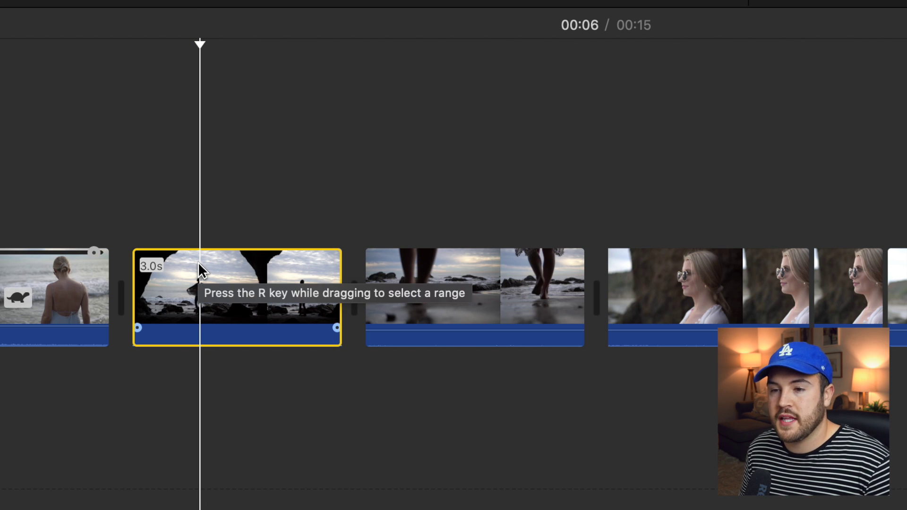
{"action": "right_click", "coordinate": [198, 262]}
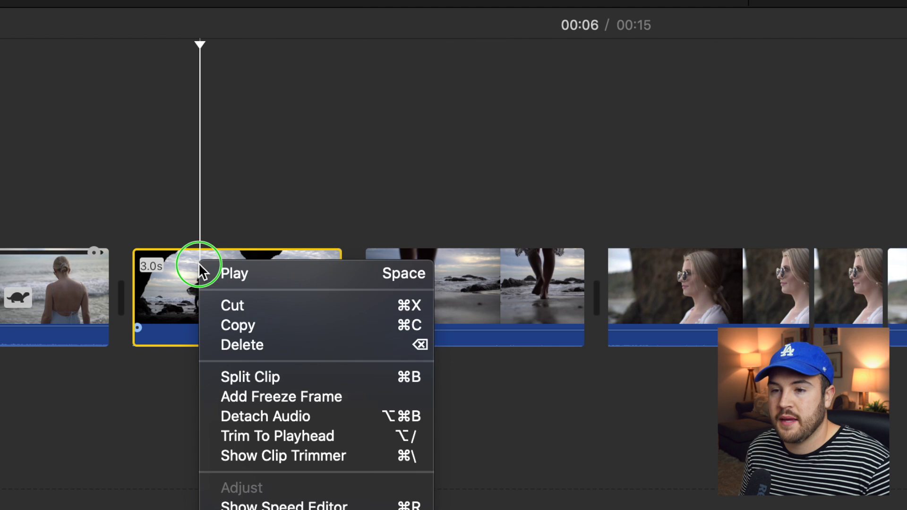
{"action": "left_click", "coordinate": [284, 376]}
{"action": "left_click", "coordinate": [235, 279]}
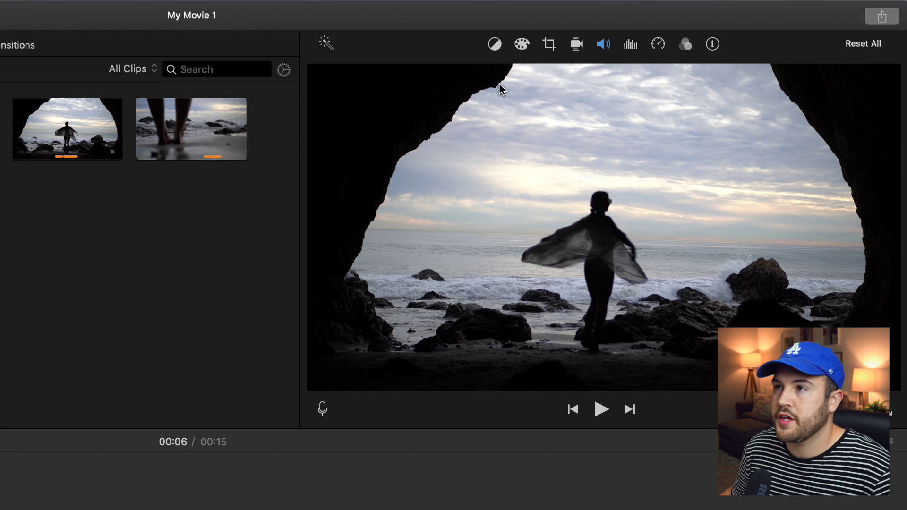
Set the 2-second cave piece's cropping style to Ken Burns and make its End frame active.
{"action": "left_click", "coordinate": [547, 45]}
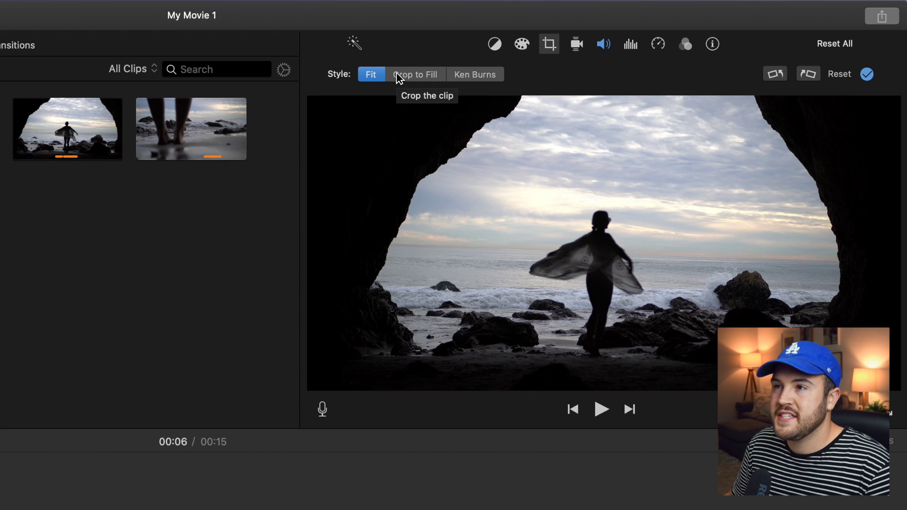
{"action": "left_click", "coordinate": [474, 76]}
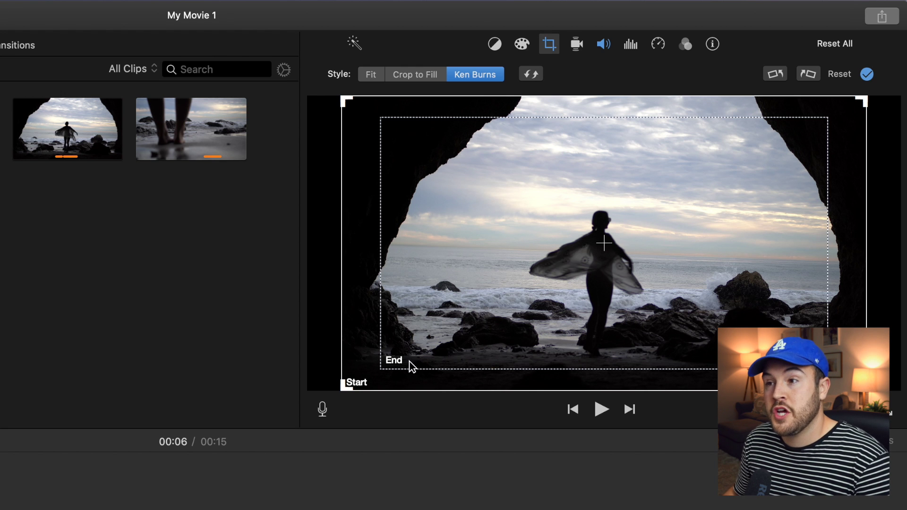
{"action": "left_click", "coordinate": [427, 339]}
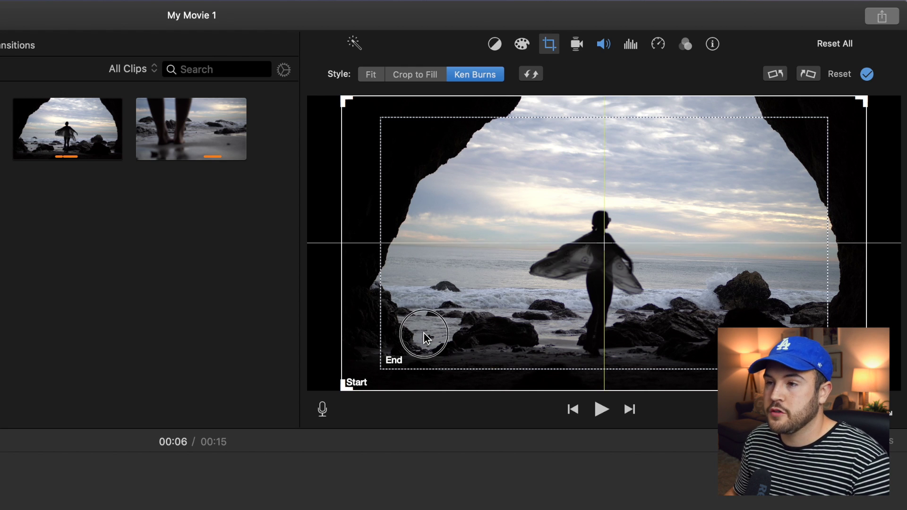
{"action": "left_click", "coordinate": [398, 363]}
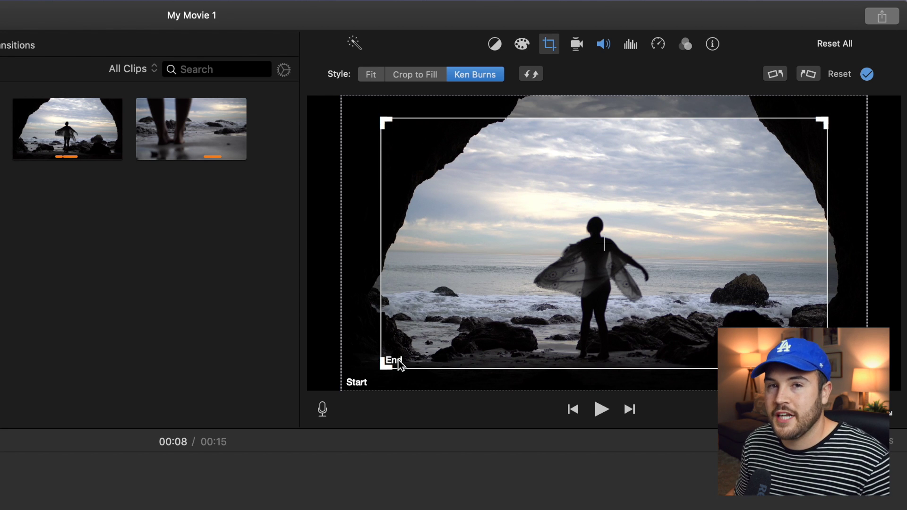
{"action": "left_click", "coordinate": [384, 366]}
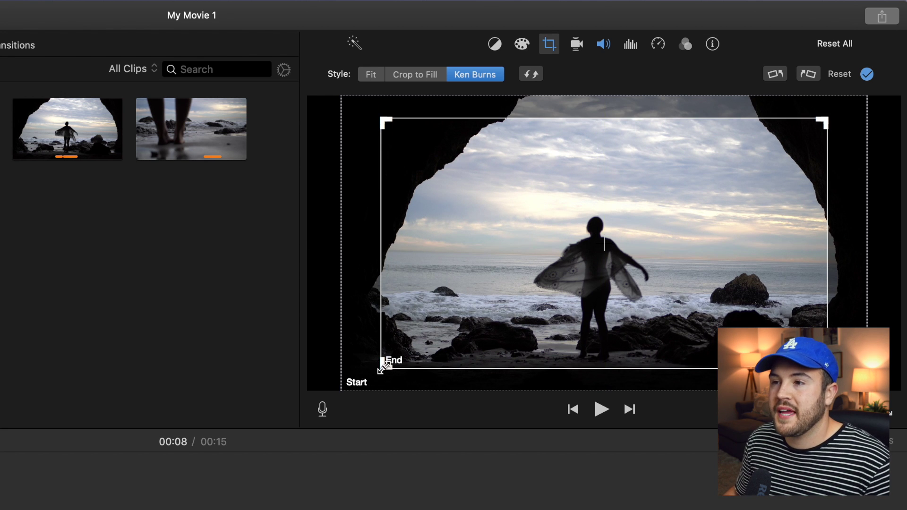
Fit the Ken Burns End frame around the dancing figure and apply the zoom.
{"action": "left_click_drag", "start_coordinate": [384, 366], "coordinate": [554, 269]}
{"action": "left_click_drag", "start_coordinate": [574, 237], "coordinate": [713, 330]}
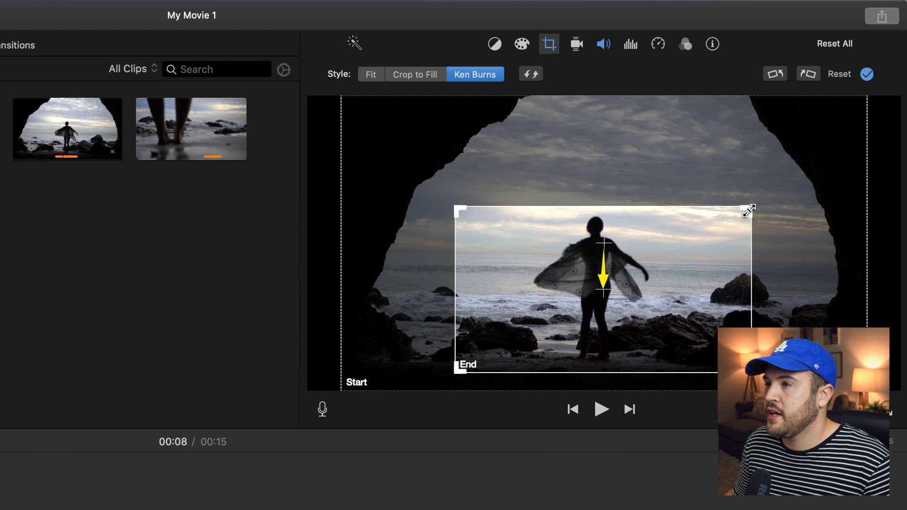
{"action": "left_click_drag", "start_coordinate": [744, 211], "coordinate": [755, 204]}
{"action": "left_click", "coordinate": [725, 262]}
{"action": "left_click_drag", "start_coordinate": [724, 262], "coordinate": [712, 262]}
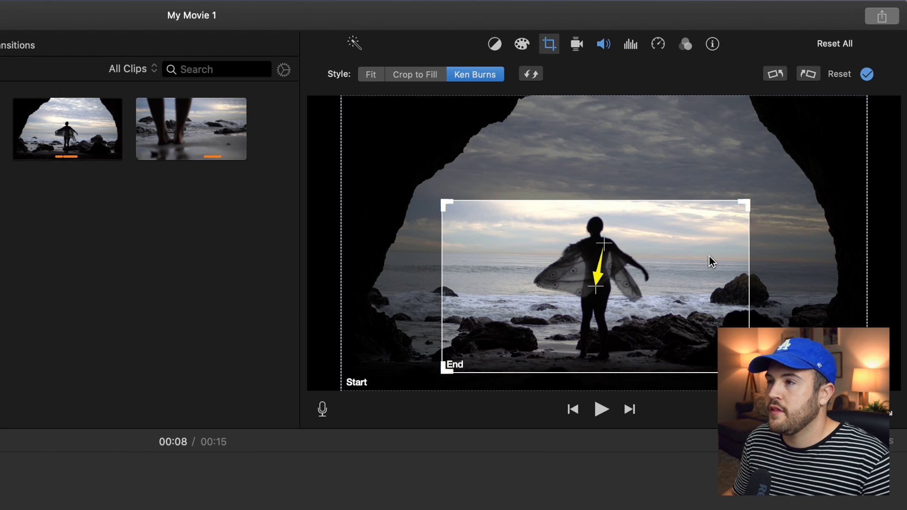
{"action": "left_click", "coordinate": [866, 75]}
{"action": "left_click", "coordinate": [63, 382]}
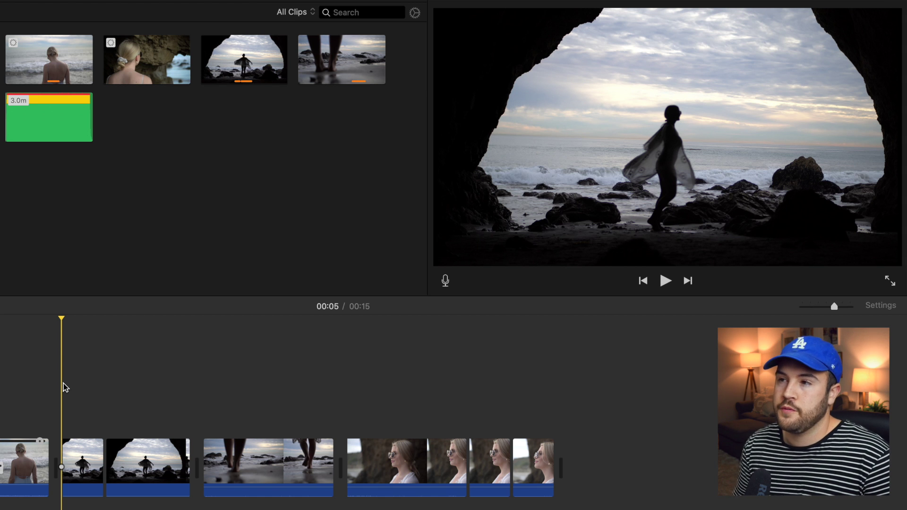
{"action": "key", "text": "space"}
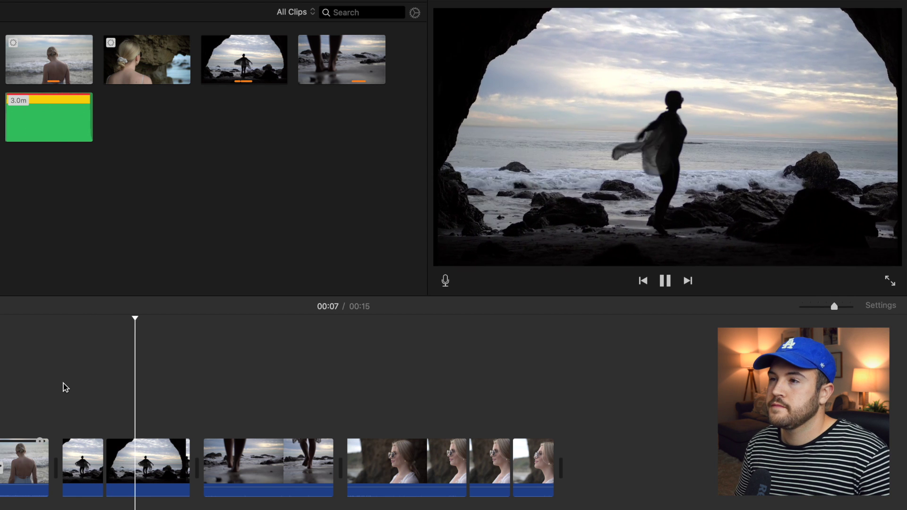
{"action": "key", "text": "space"}
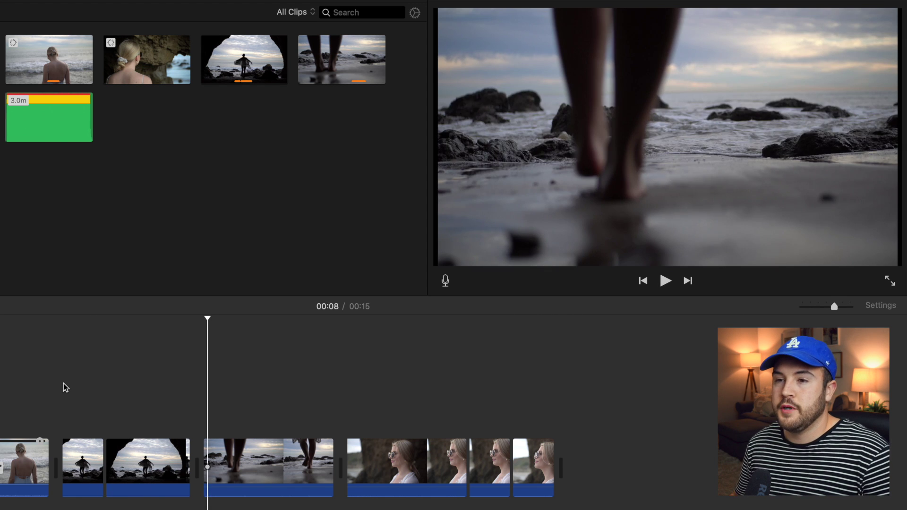
{"action": "left_click_drag", "start_coordinate": [206, 331], "coordinate": [185, 319]}
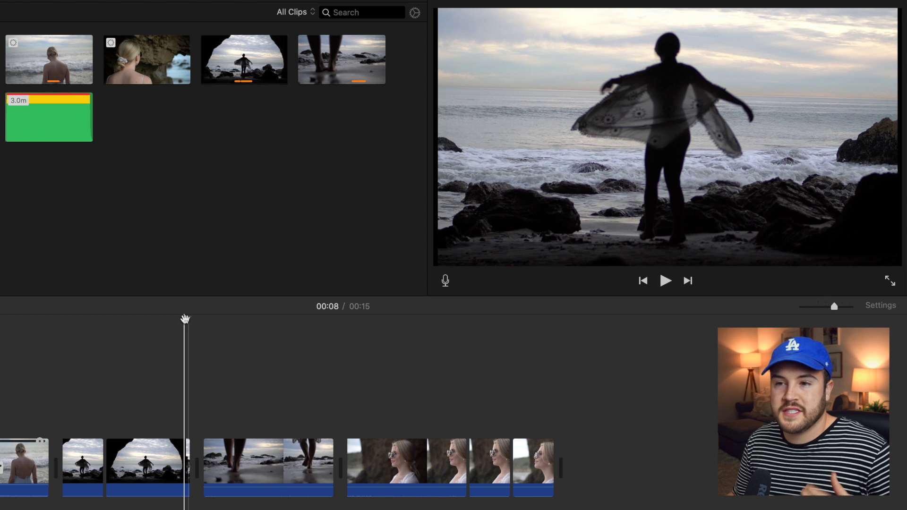
{"action": "left_click_drag", "start_coordinate": [186, 319], "coordinate": [142, 388]}
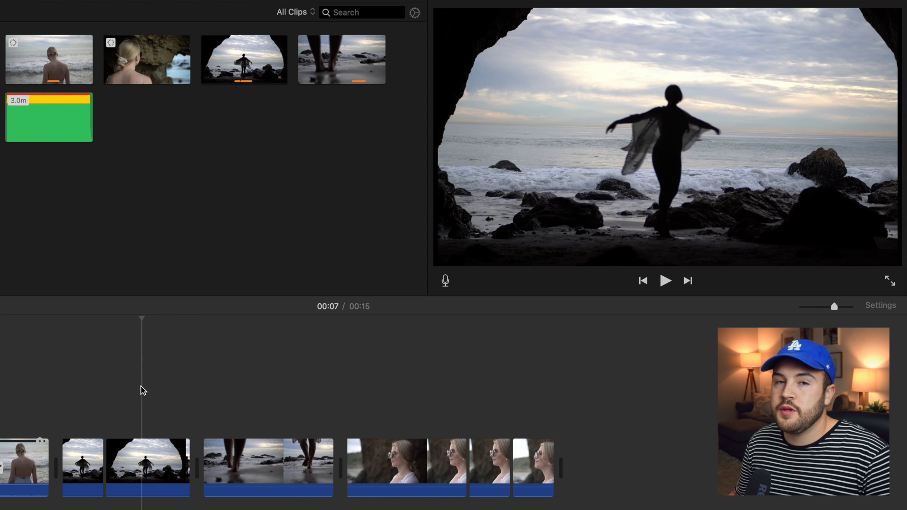
{"action": "left_click", "coordinate": [143, 453]}
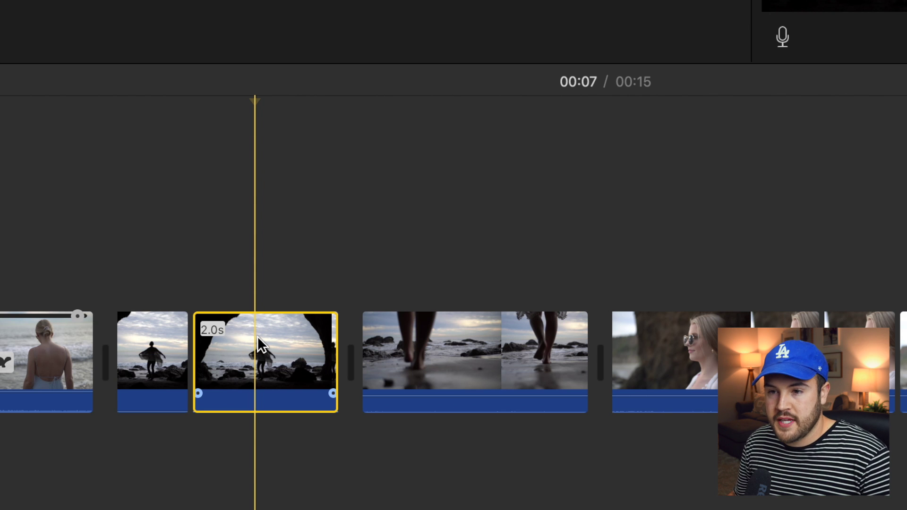
Split the 2.0s cave clip with Cmd+B, preview the pieces, and select the third one.
{"action": "key", "text": "super+b"}
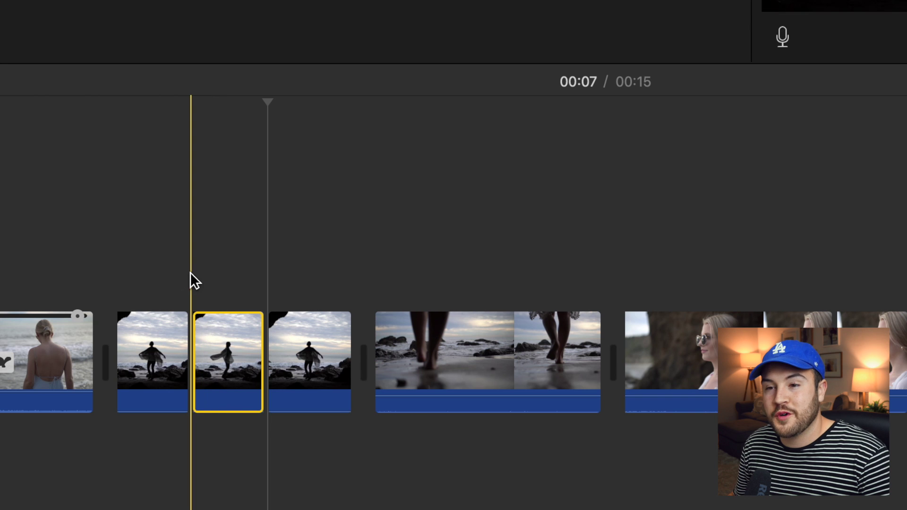
{"action": "left_click", "coordinate": [134, 263]}
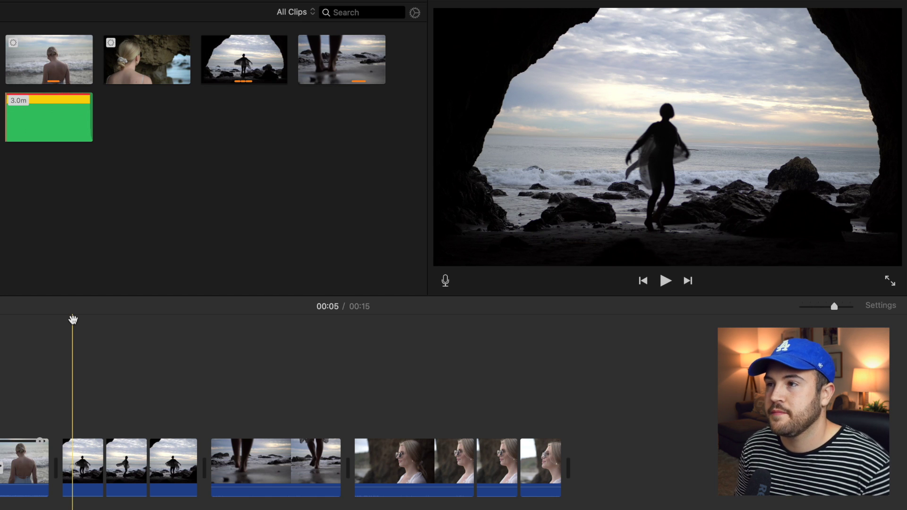
{"action": "key", "text": "space"}
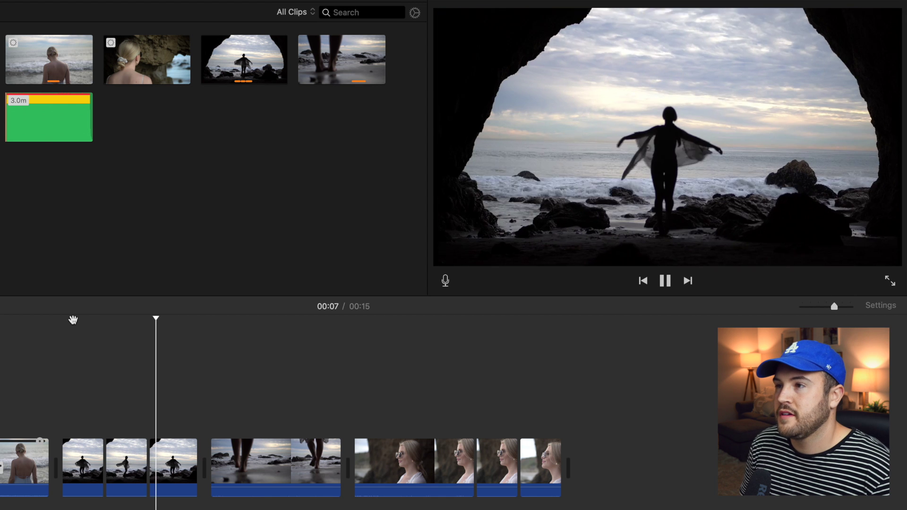
{"action": "key", "text": "space"}
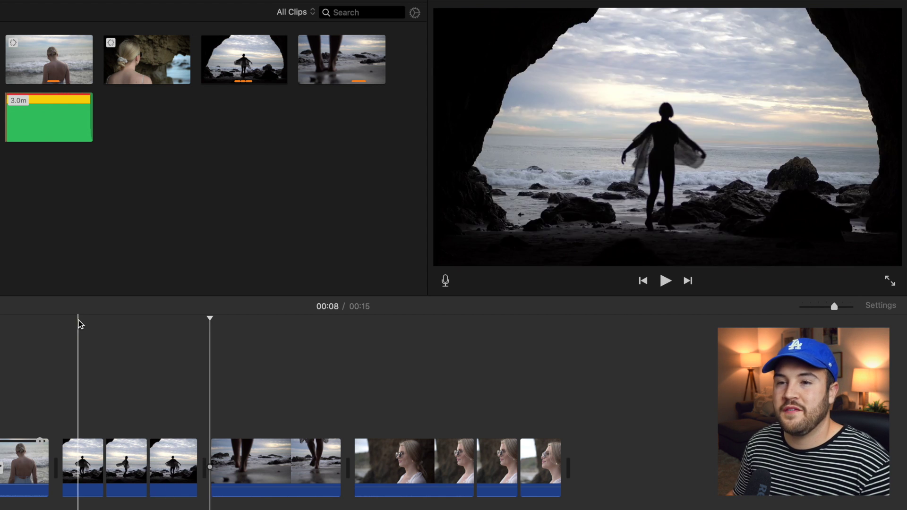
{"action": "left_click", "coordinate": [78, 324]}
{"action": "left_click_drag", "start_coordinate": [78, 321], "coordinate": [168, 353]}
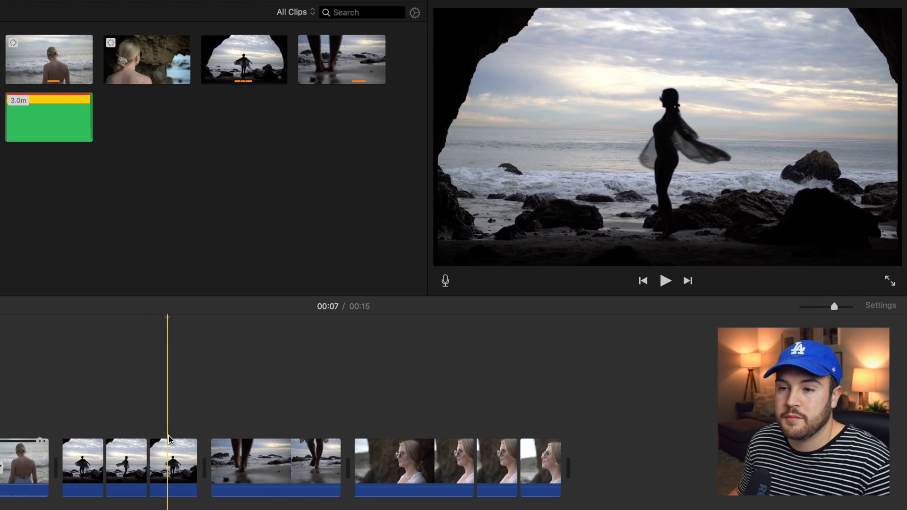
{"action": "left_click", "coordinate": [176, 453]}
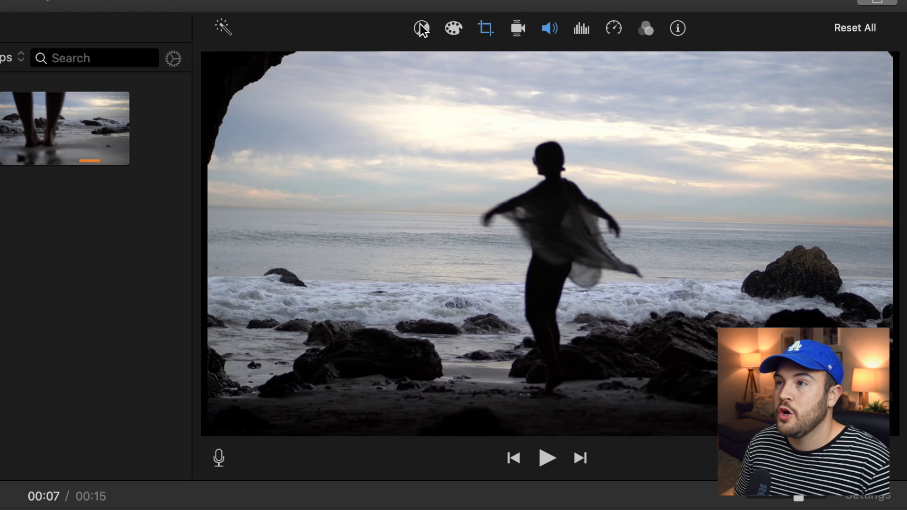
Swap the third cave piece's Start and End frames, then switch its style to Crop to Fill.
{"action": "left_click", "coordinate": [489, 34]}
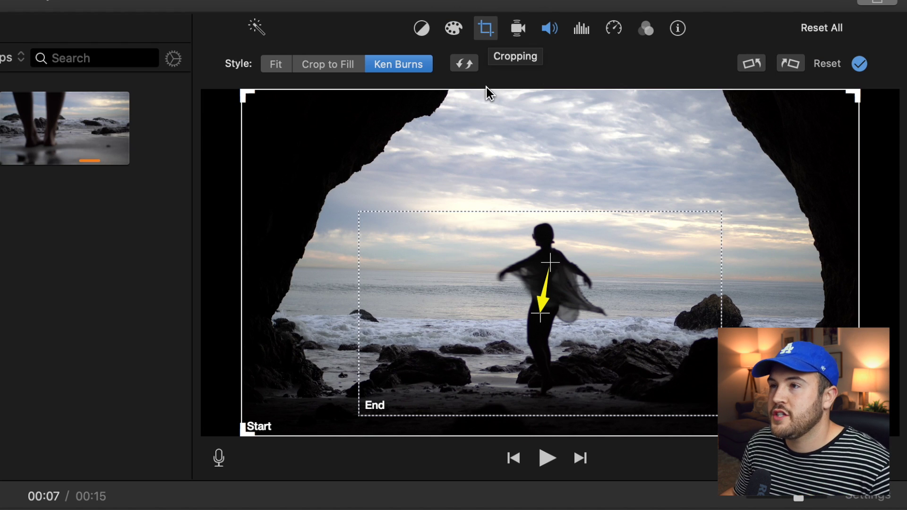
{"action": "left_click", "coordinate": [370, 407]}
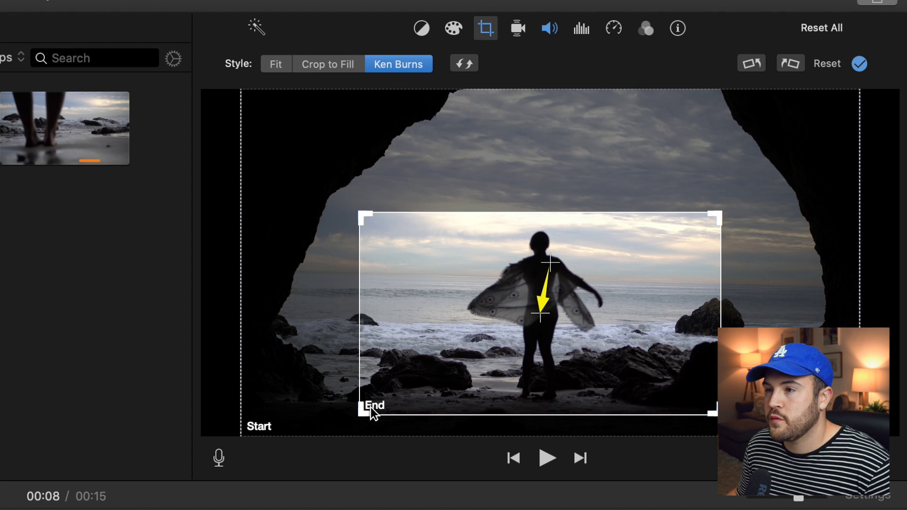
{"action": "left_click", "coordinate": [259, 424]}
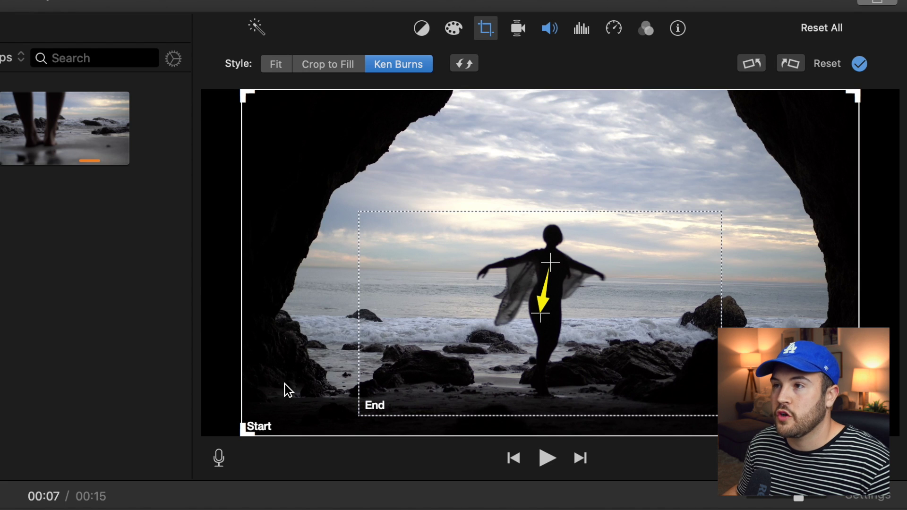
{"action": "left_click", "coordinate": [471, 66]}
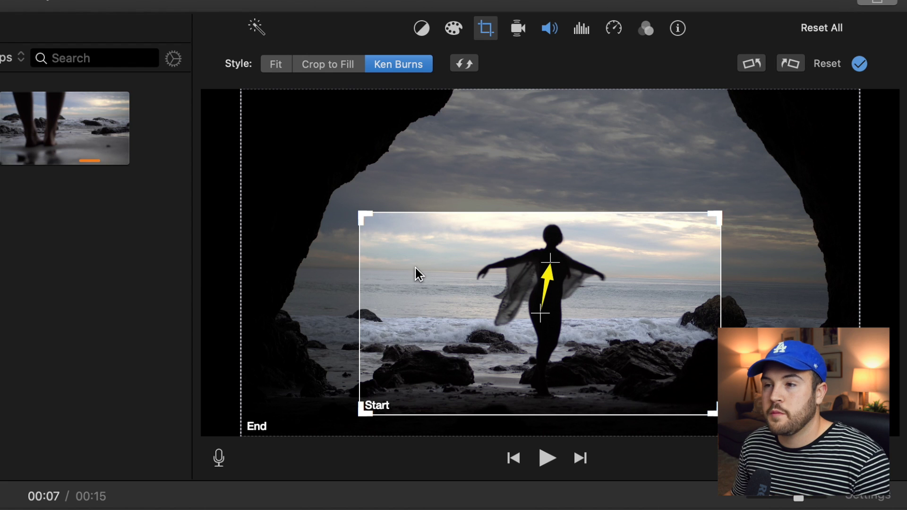
{"action": "left_click", "coordinate": [340, 64]}
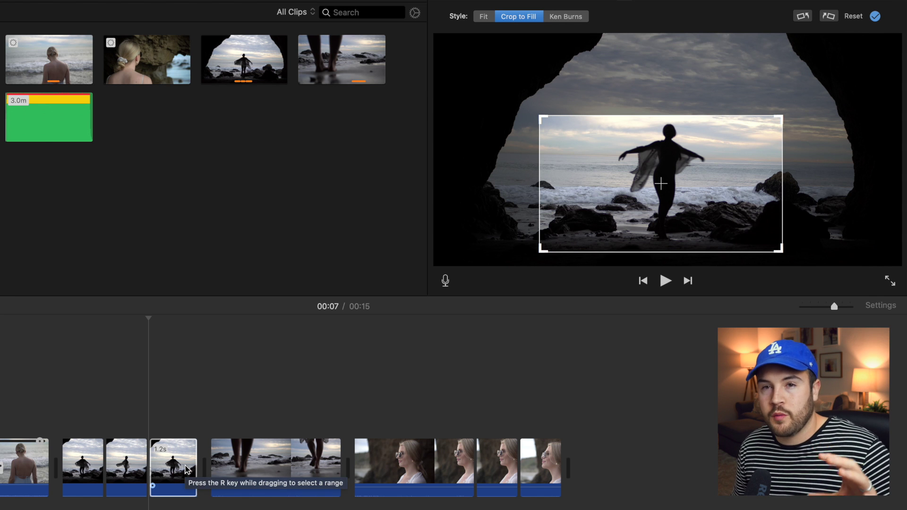
{"action": "left_click", "coordinate": [875, 17]}
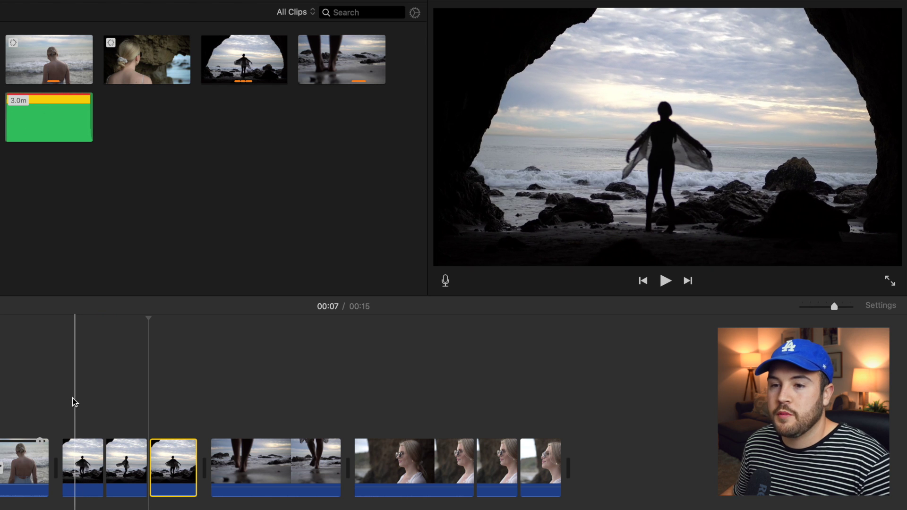
{"action": "left_click", "coordinate": [65, 400]}
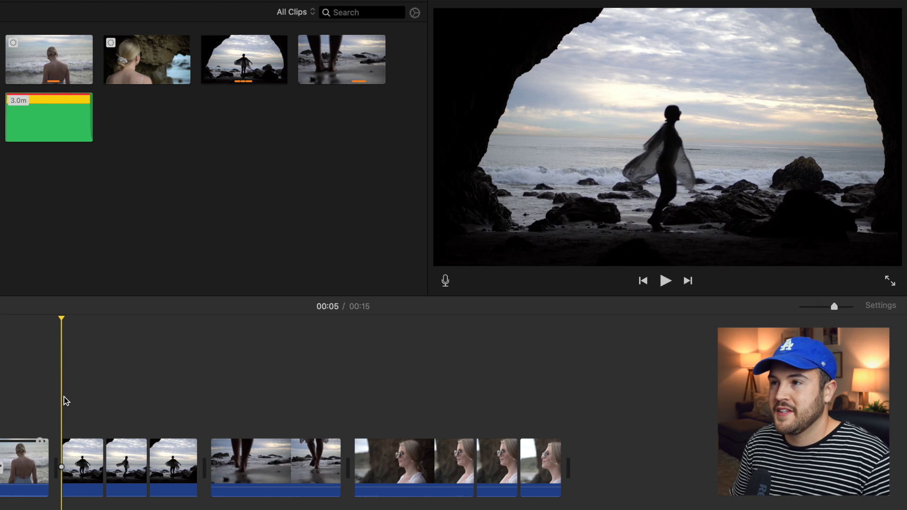
{"action": "key", "text": "space"}
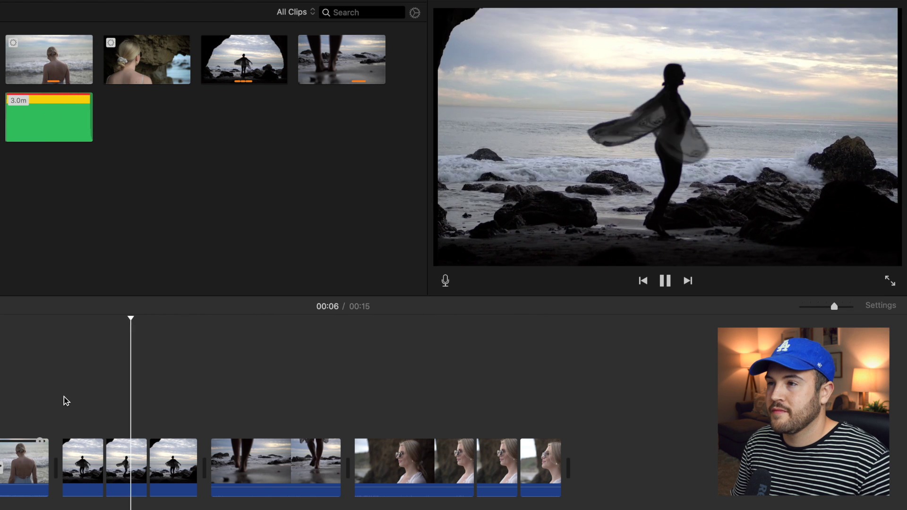
{"action": "key", "text": "space"}
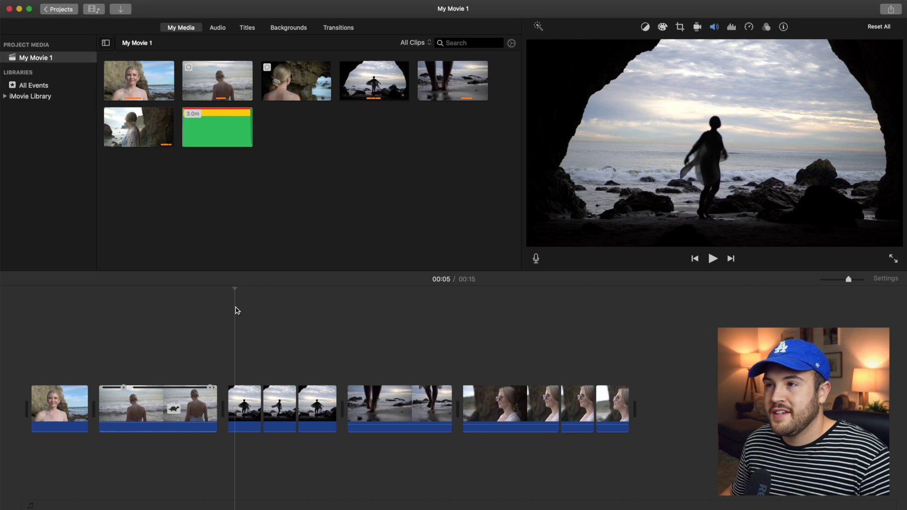